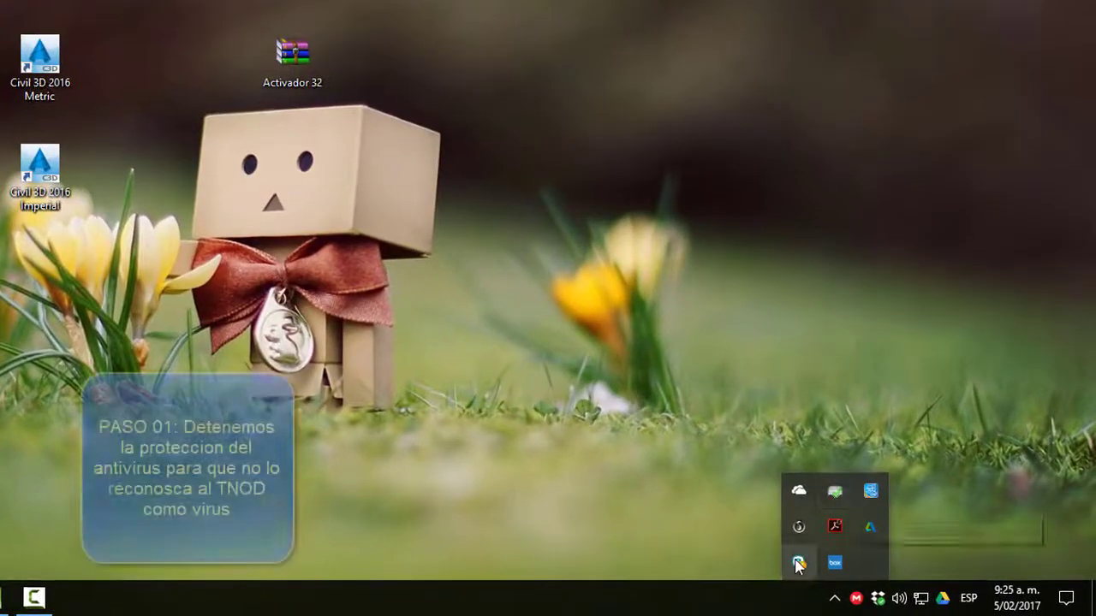
Step: Pause the ESET NOD32 Antivirus protection for a limited time interval
{"action": "right_click", "coordinate": [798, 564]}
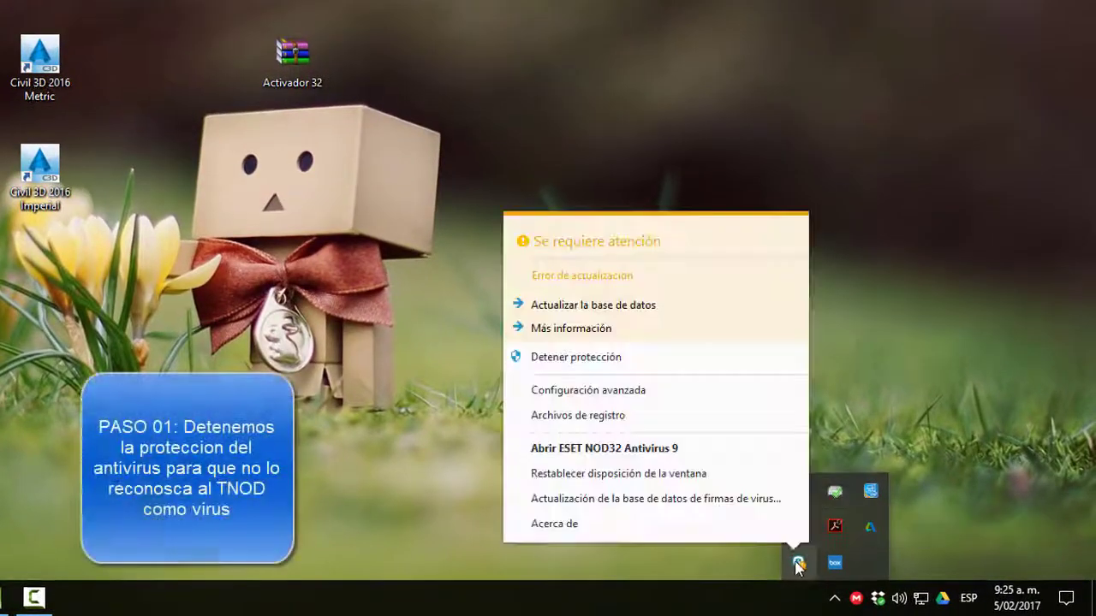
{"action": "left_click", "coordinate": [578, 363]}
{"action": "left_click", "coordinate": [382, 172]}
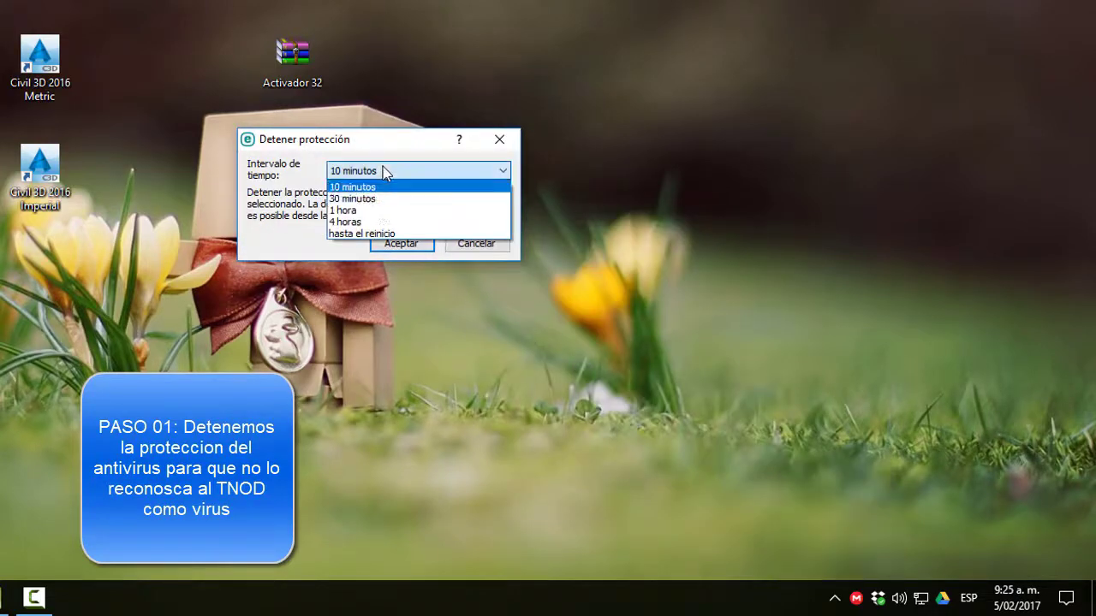
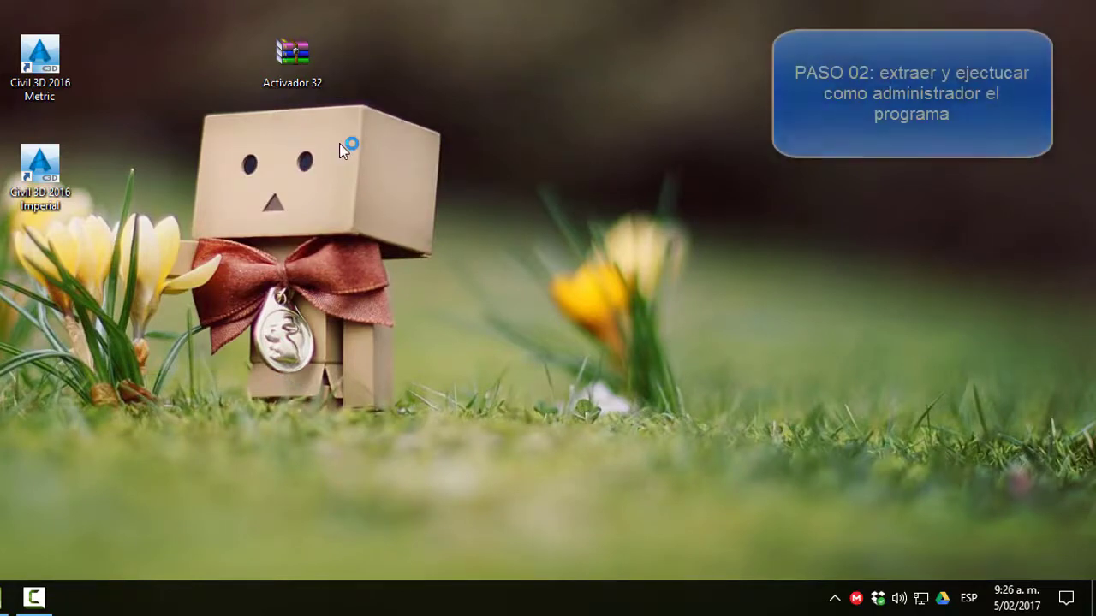
{"action": "left_click", "coordinate": [835, 598]}
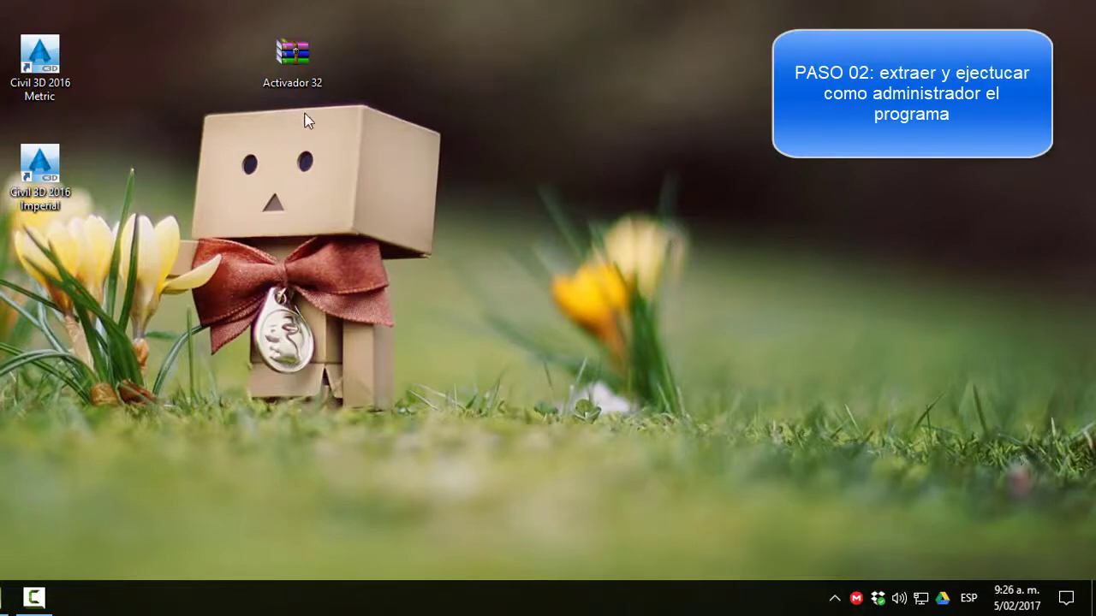
Step: Extract the Activador 32 archive onto the desktop and place the extracted Activador Eset 9 folder beside it
{"action": "right_click", "coordinate": [294, 59]}
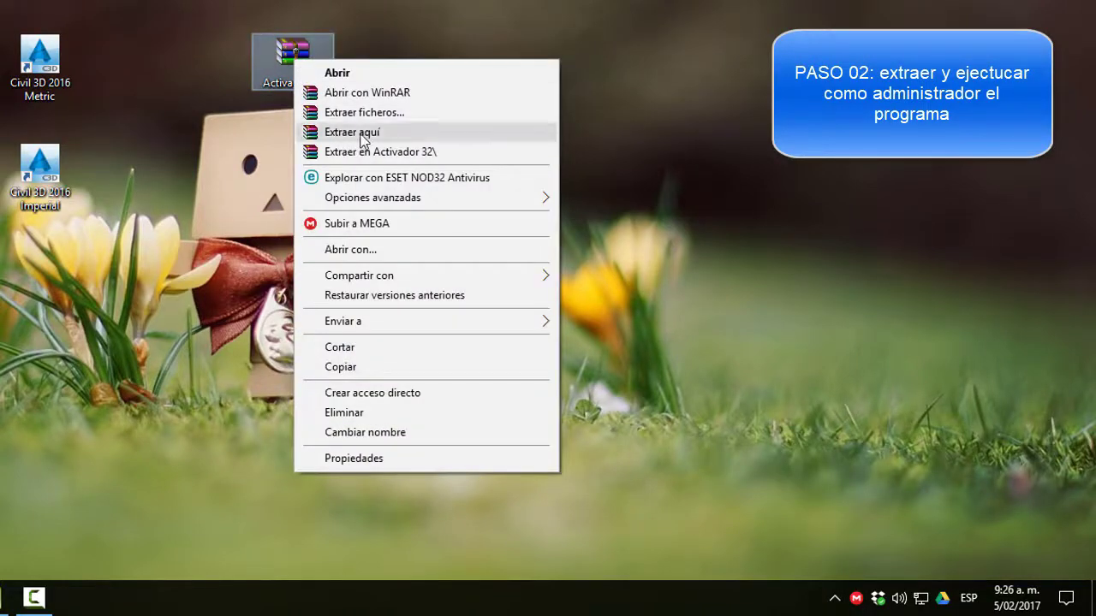
{"action": "left_click", "coordinate": [362, 133]}
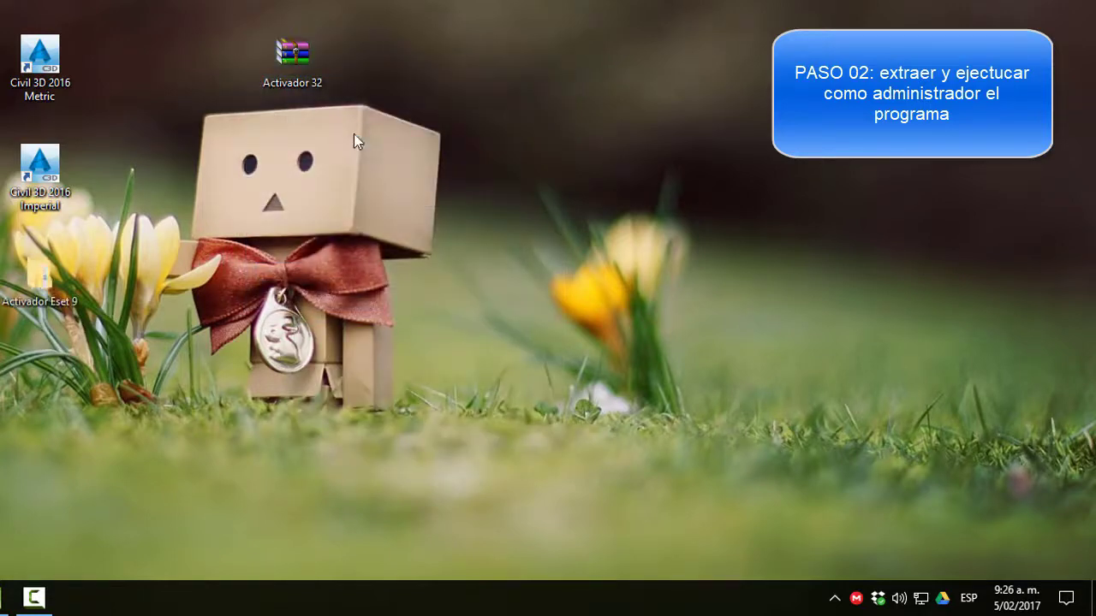
{"action": "left_click_drag", "start_coordinate": [39, 274], "coordinate": [387, 67]}
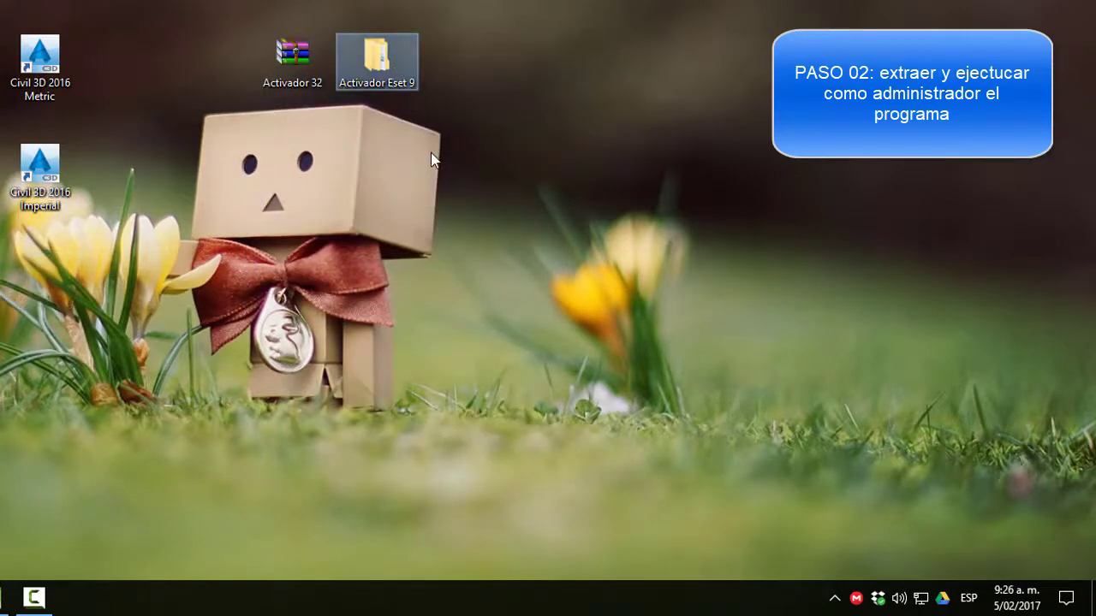
Step: Run TNod-1.6.0-final-setup as administrator from the activador v9 folder inside Activador Eset 9
{"action": "double_click", "coordinate": [387, 67]}
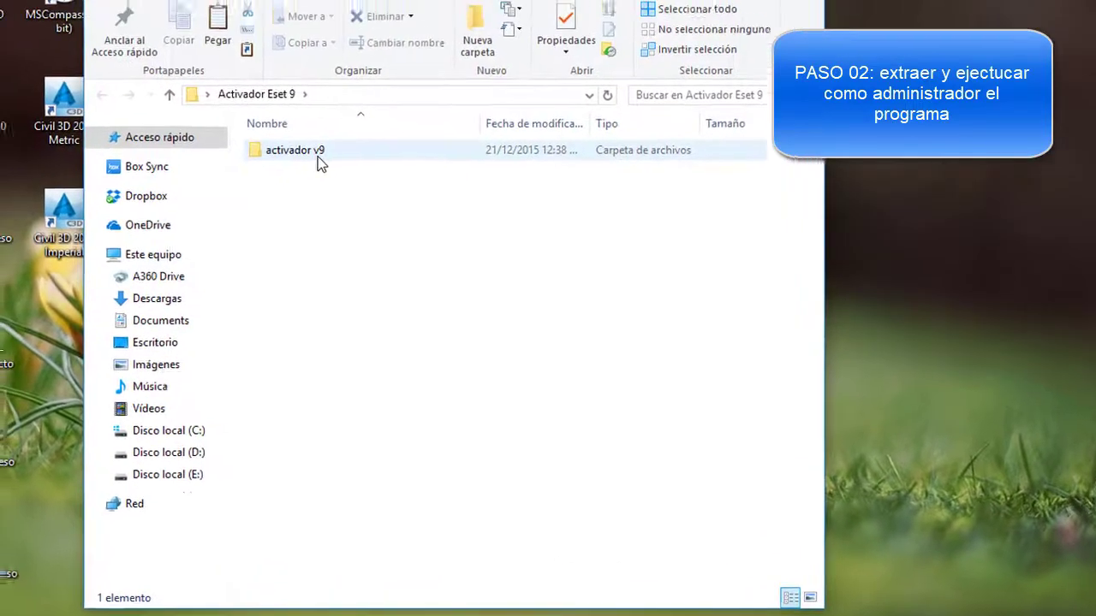
{"action": "left_click", "coordinate": [286, 109]}
{"action": "double_click", "coordinate": [359, 221]}
{"action": "left_click", "coordinate": [355, 255]}
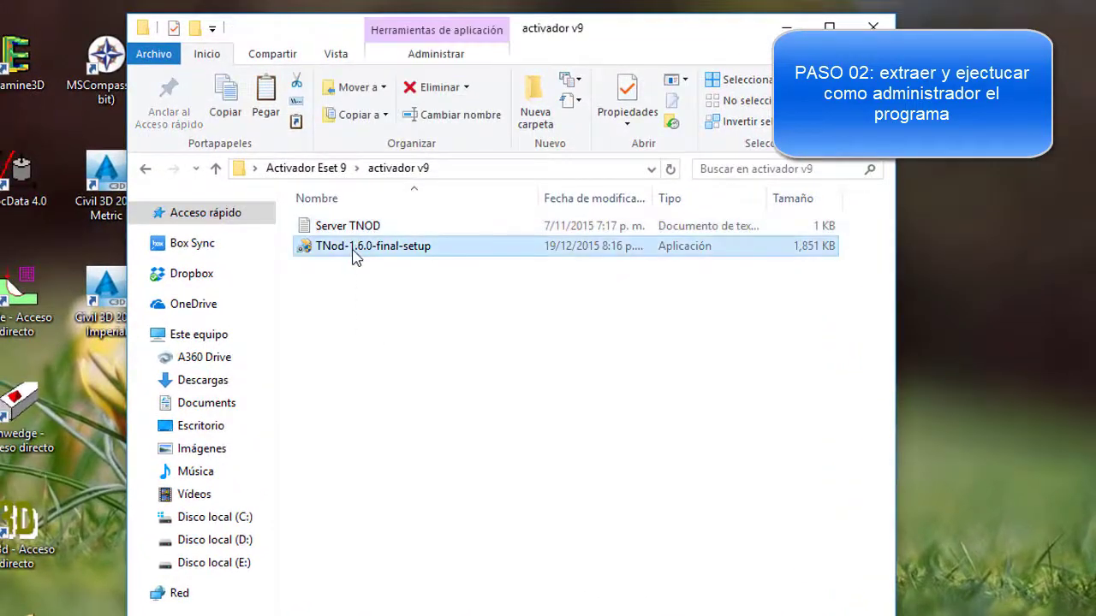
{"action": "right_click", "coordinate": [355, 255]}
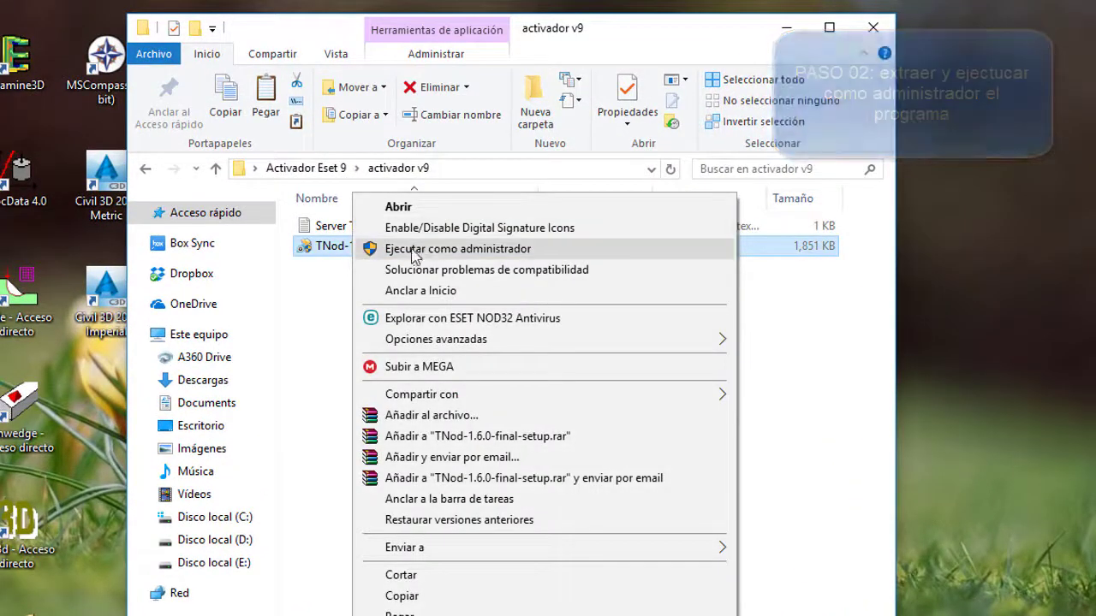
{"action": "left_click", "coordinate": [456, 249]}
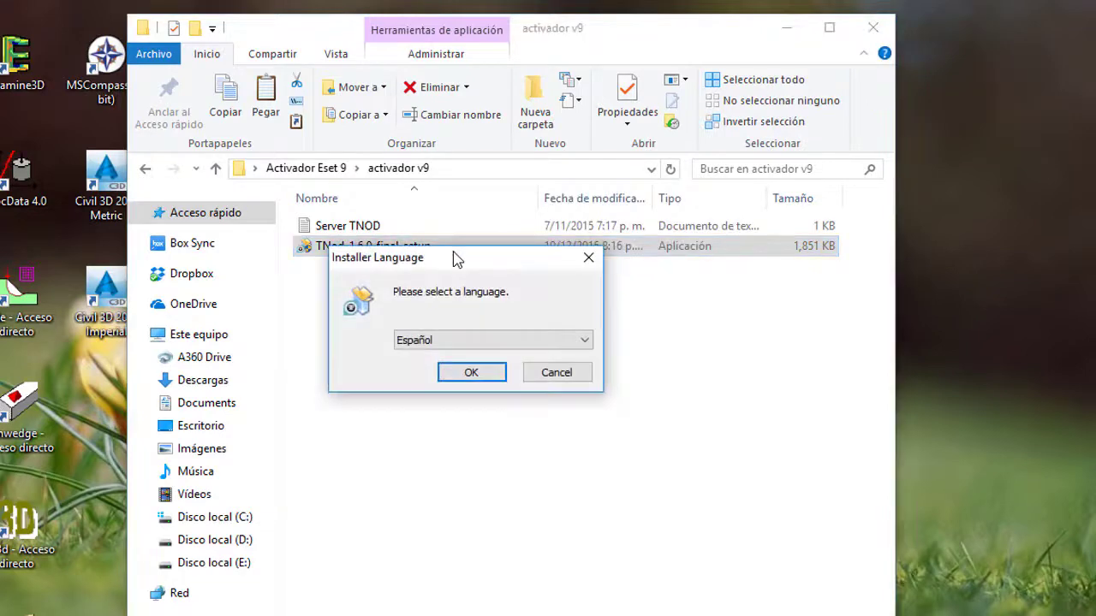
Step: Start the TNod installation in Español and exclude the "Incluir licencias TRIAL" component
{"action": "left_click", "coordinate": [472, 372]}
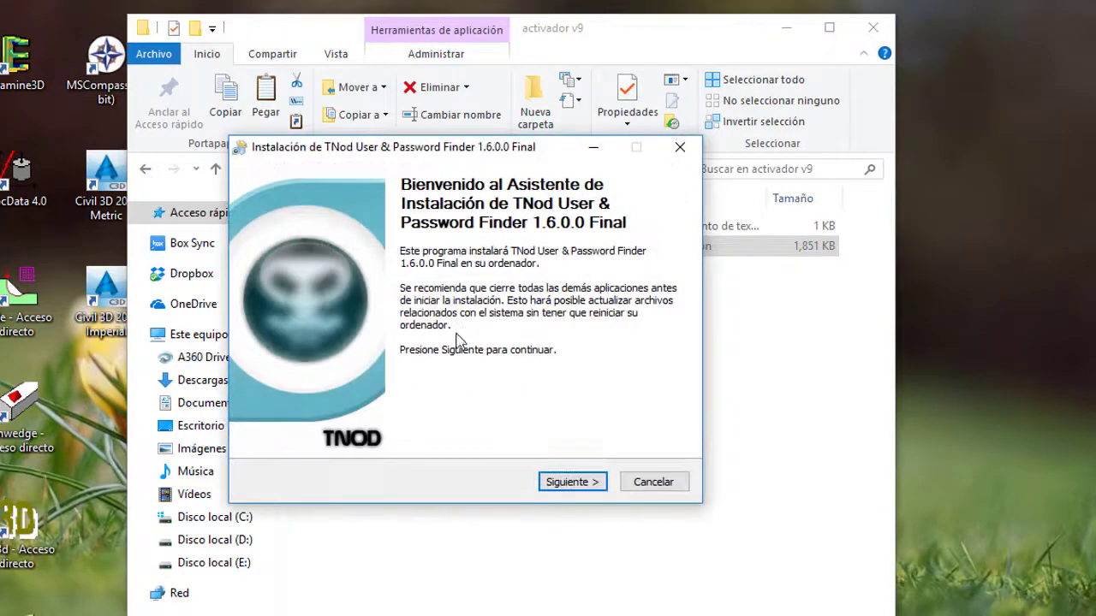
{"action": "left_click", "coordinate": [587, 484]}
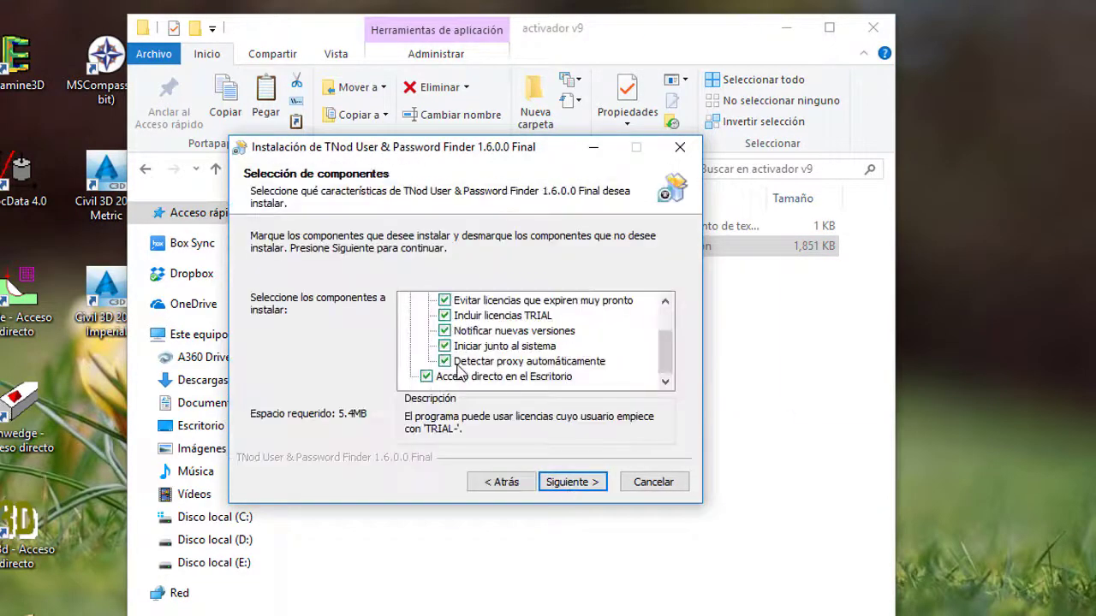
{"action": "scroll", "coordinate": [461, 355], "scroll_direction": "up", "scroll_amount": 2}
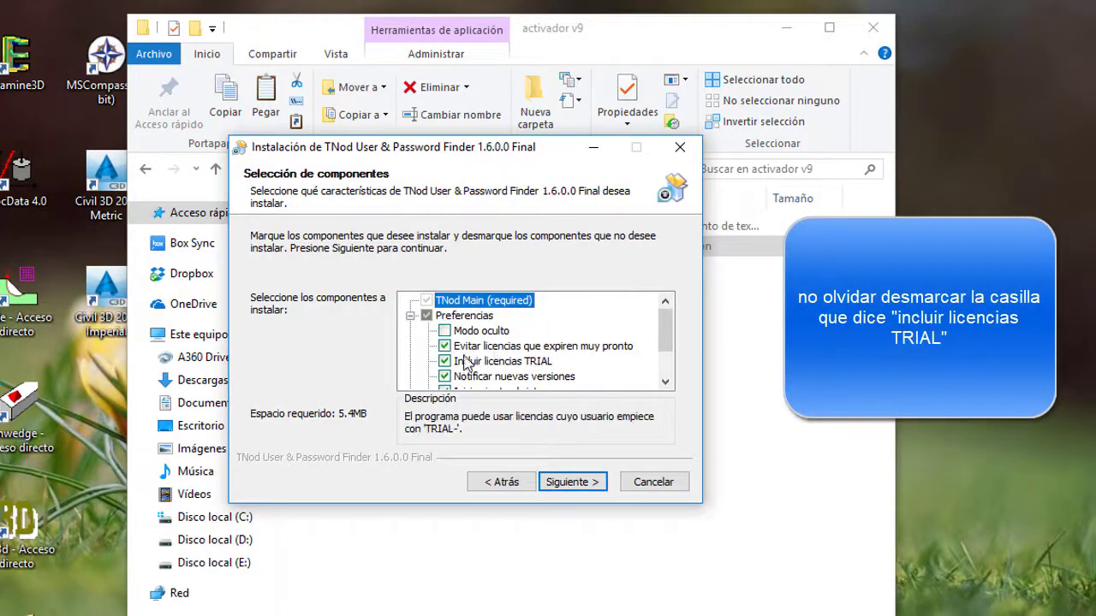
{"action": "left_click", "coordinate": [448, 363]}
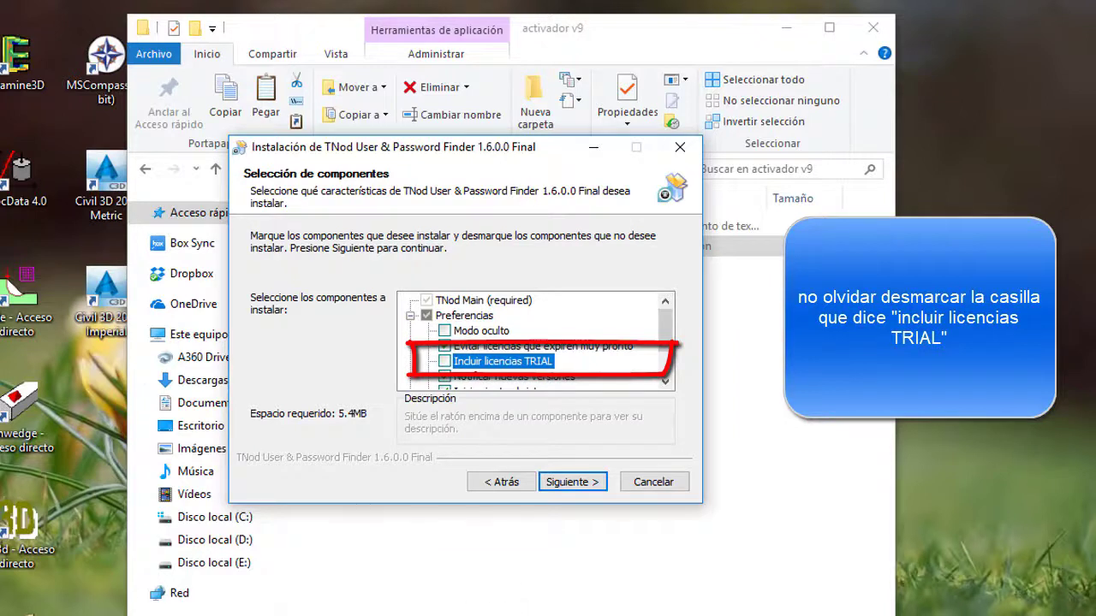
Step: Install TNod in C:\Program Files (x86)\TNod with the default Start menu folder and finish the setup wizard
{"action": "left_click", "coordinate": [568, 483]}
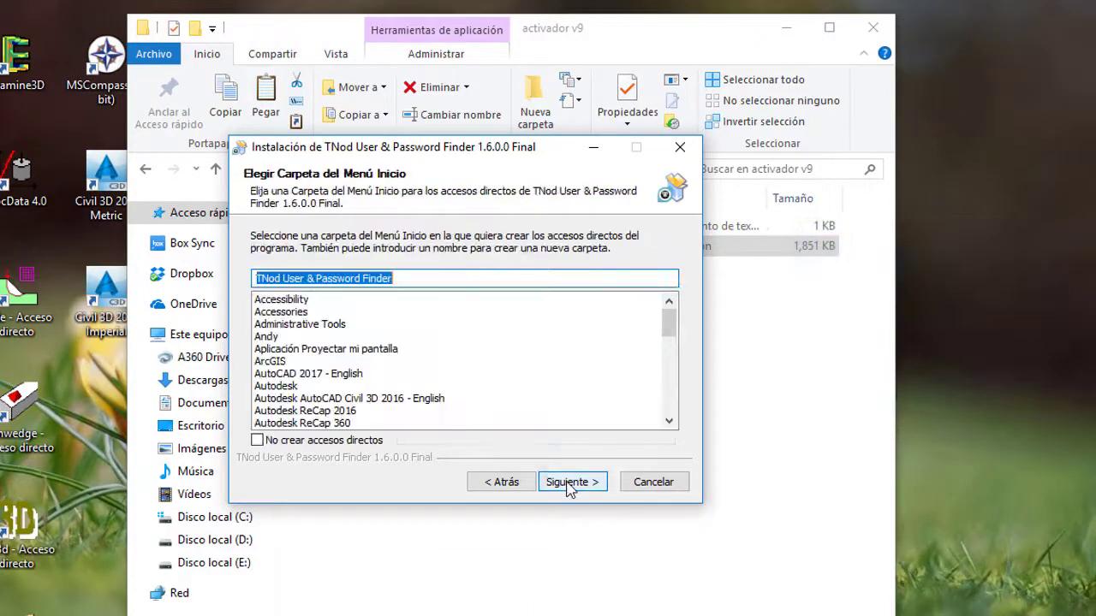
{"action": "left_click", "coordinate": [568, 483]}
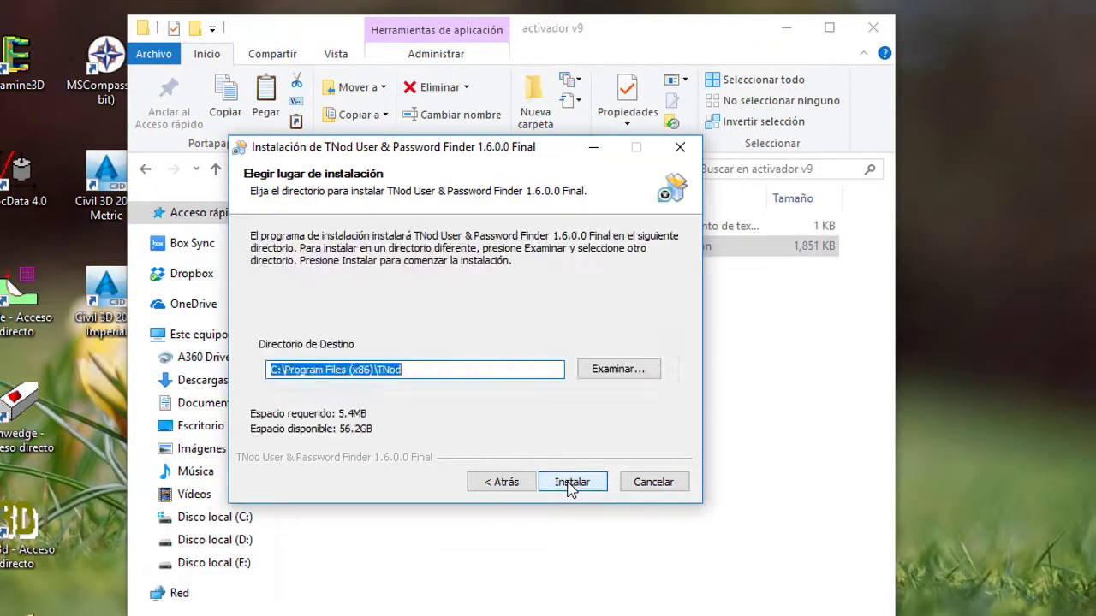
{"action": "left_click", "coordinate": [570, 482]}
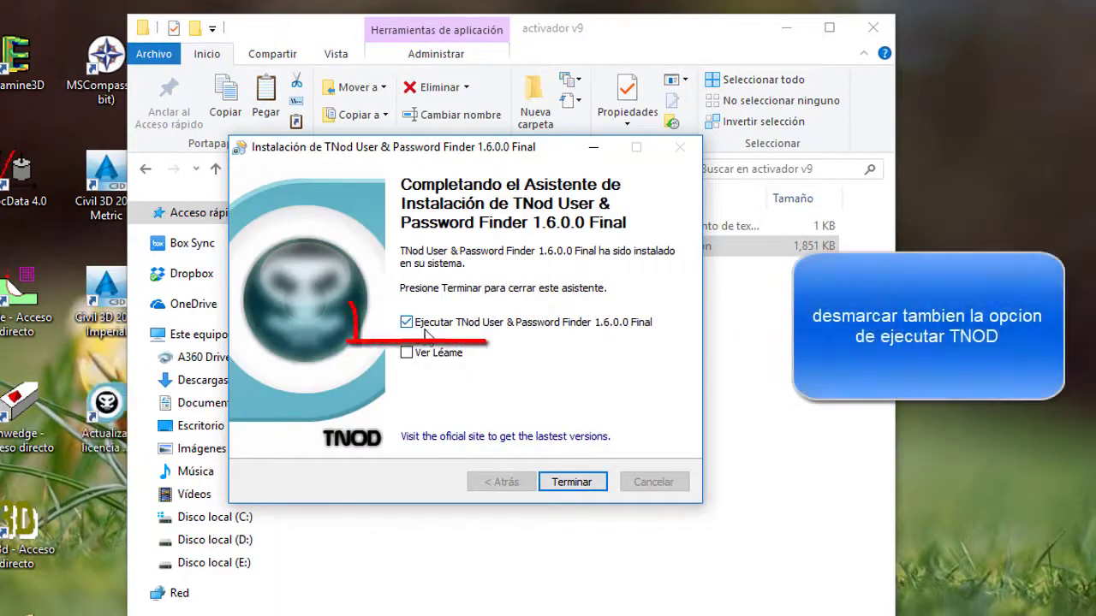
{"action": "left_click", "coordinate": [571, 481]}
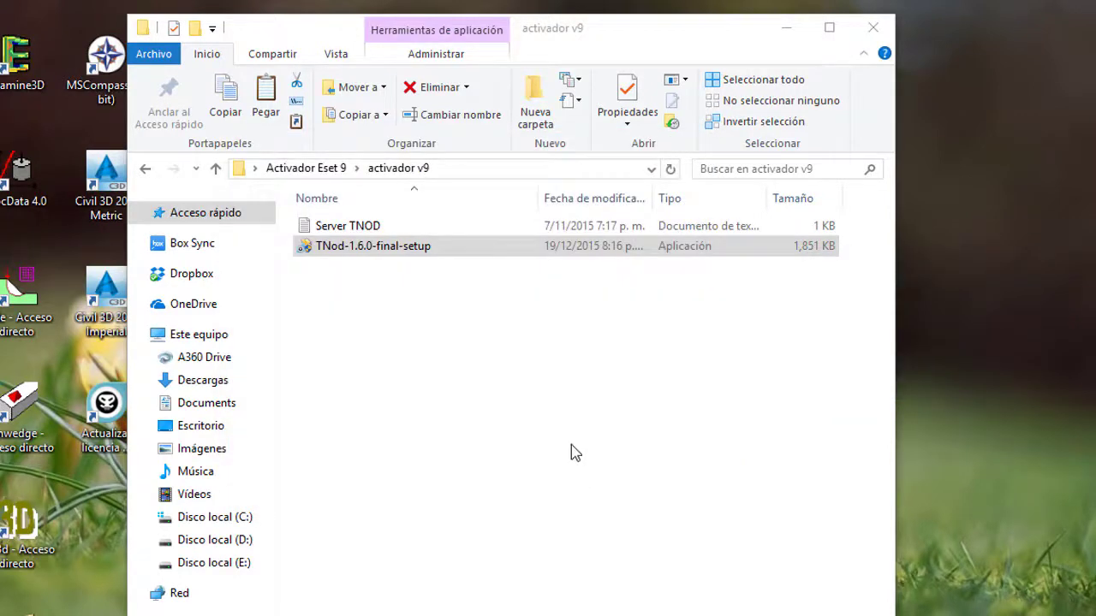
Step: Minimize the folder window and open the antivirus exclusions list in ESET NOD32's advanced configuration
{"action": "left_click", "coordinate": [785, 31]}
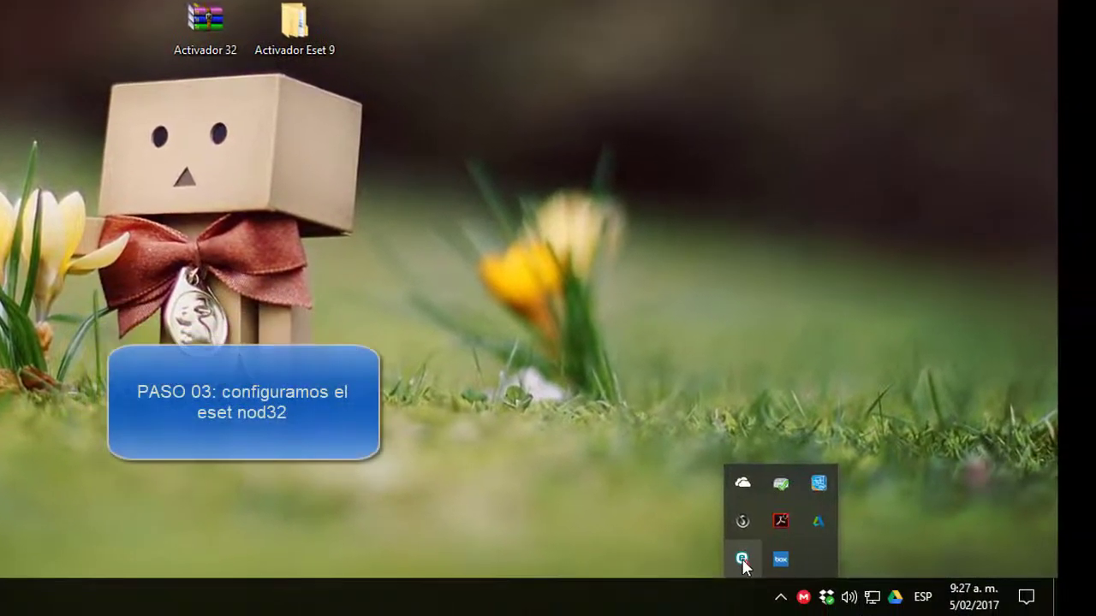
{"action": "right_click", "coordinate": [739, 560]}
{"action": "left_click", "coordinate": [563, 384]}
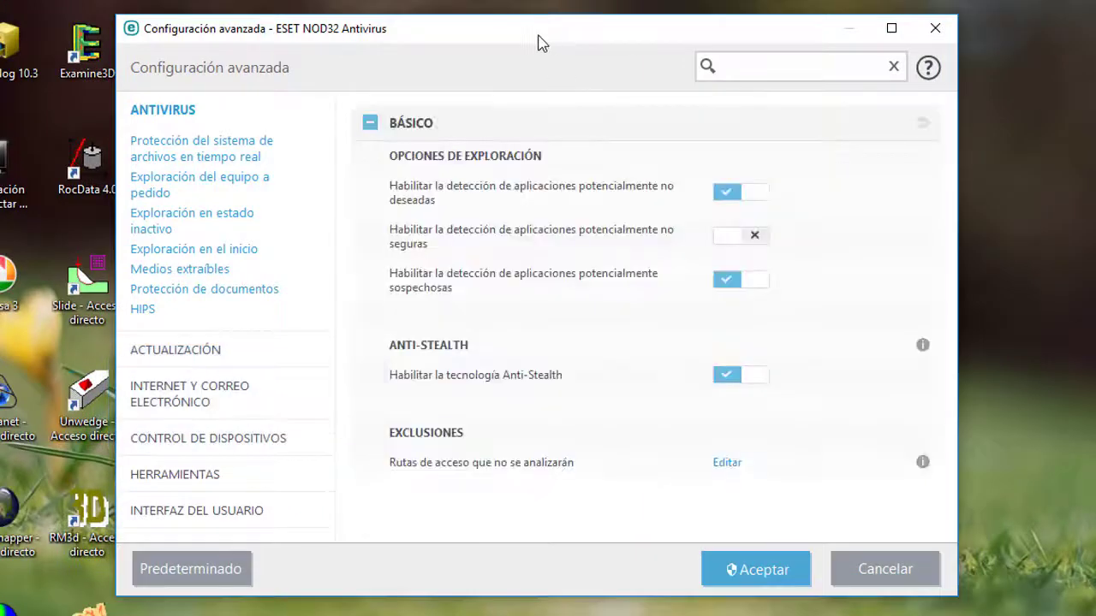
{"action": "left_click_drag", "start_coordinate": [541, 43], "coordinate": [582, 39]}
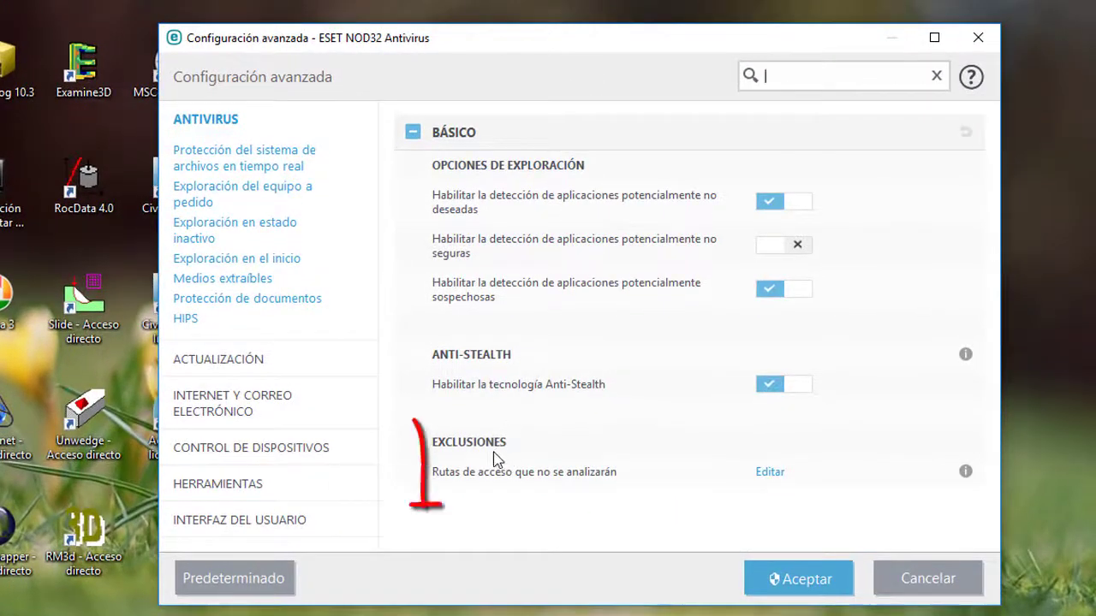
{"action": "left_click", "coordinate": [769, 475]}
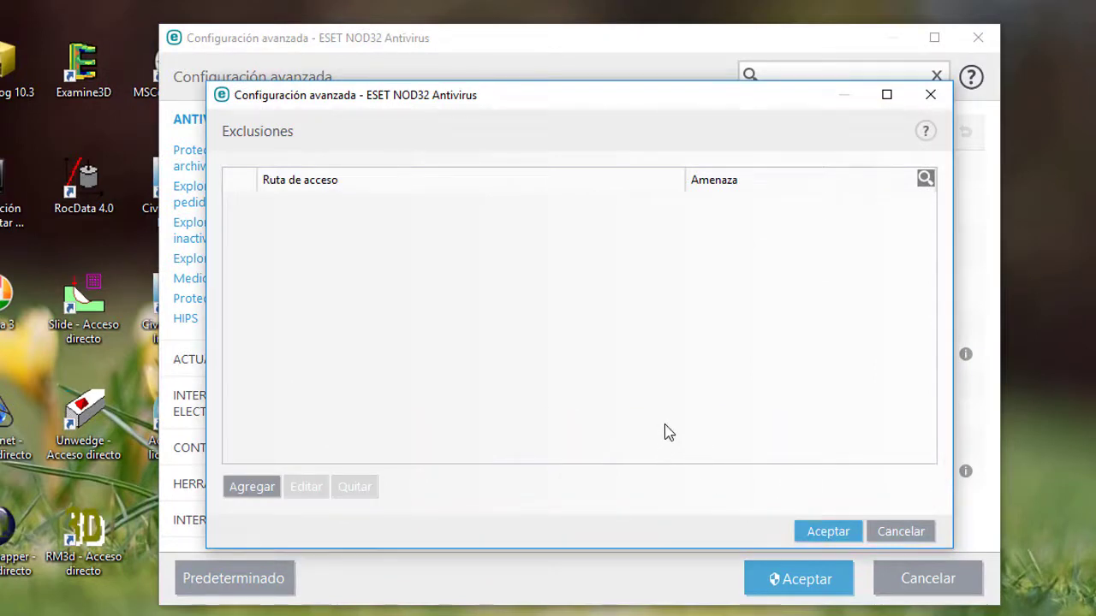
Step: Add C:\Program Files (x86)\TNod\TNODUP.exe to the antivirus exclusions
{"action": "left_click", "coordinate": [262, 488]}
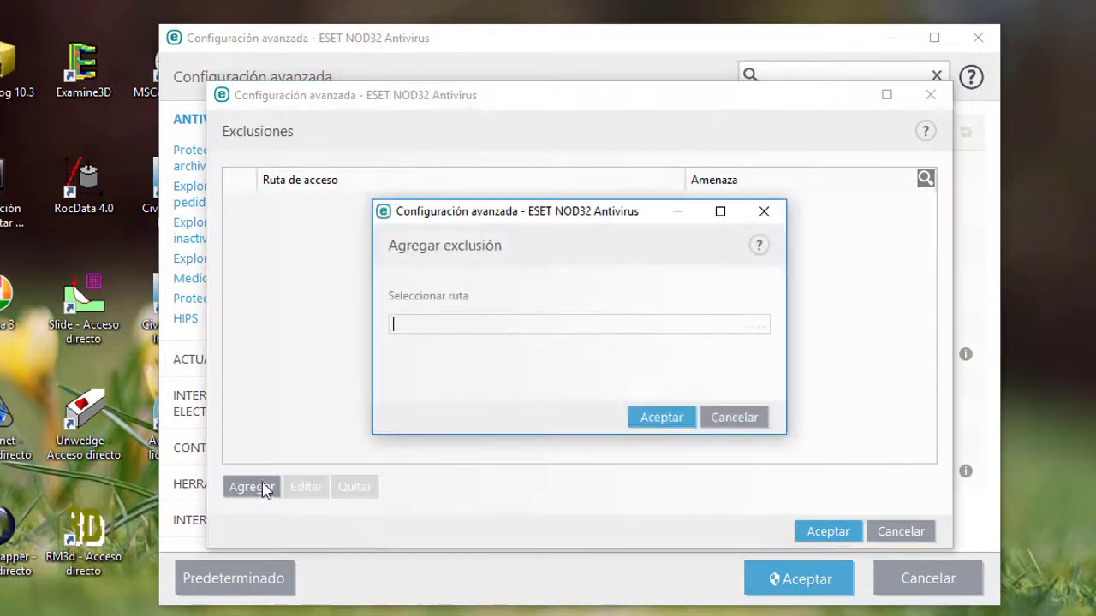
{"action": "left_click", "coordinate": [757, 325]}
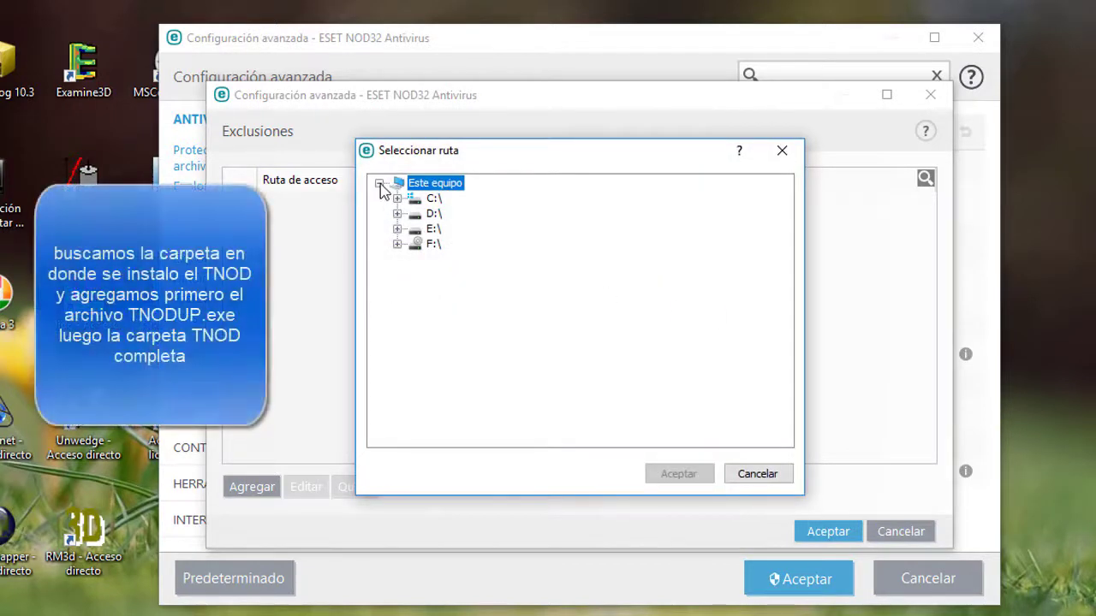
{"action": "left_click", "coordinate": [426, 200]}
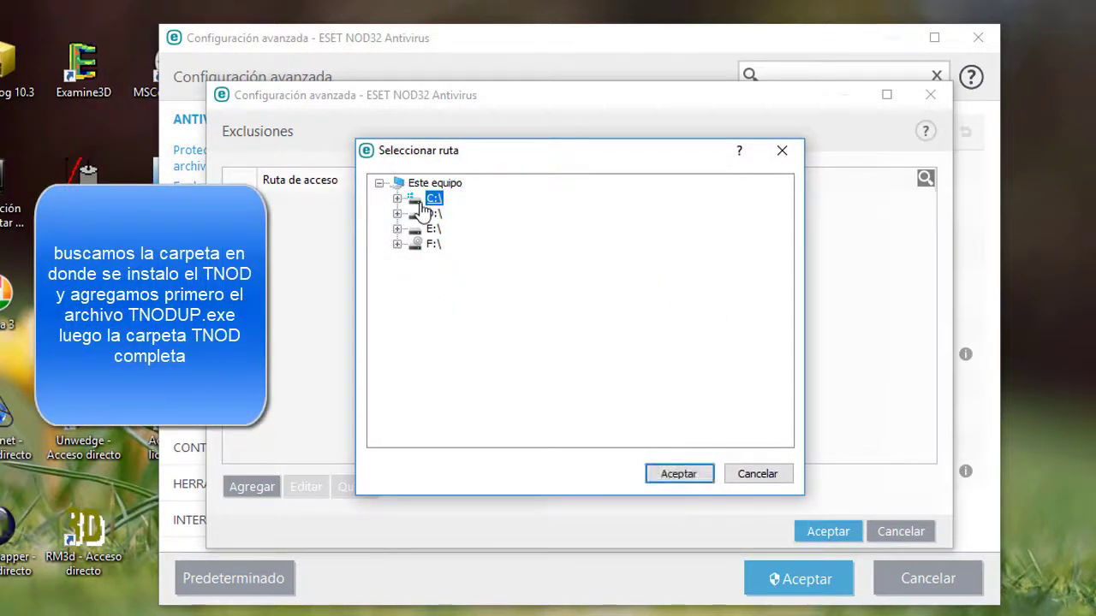
{"action": "left_click", "coordinate": [397, 198]}
{"action": "scroll", "coordinate": [411, 240], "scroll_direction": "down", "scroll_amount": 4}
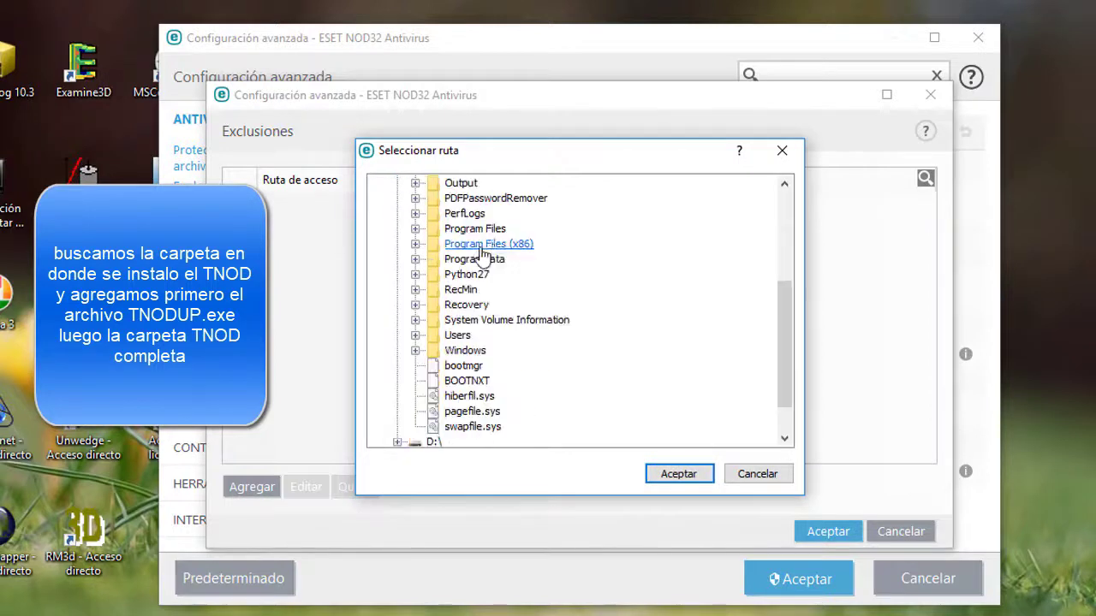
{"action": "left_click", "coordinate": [414, 244]}
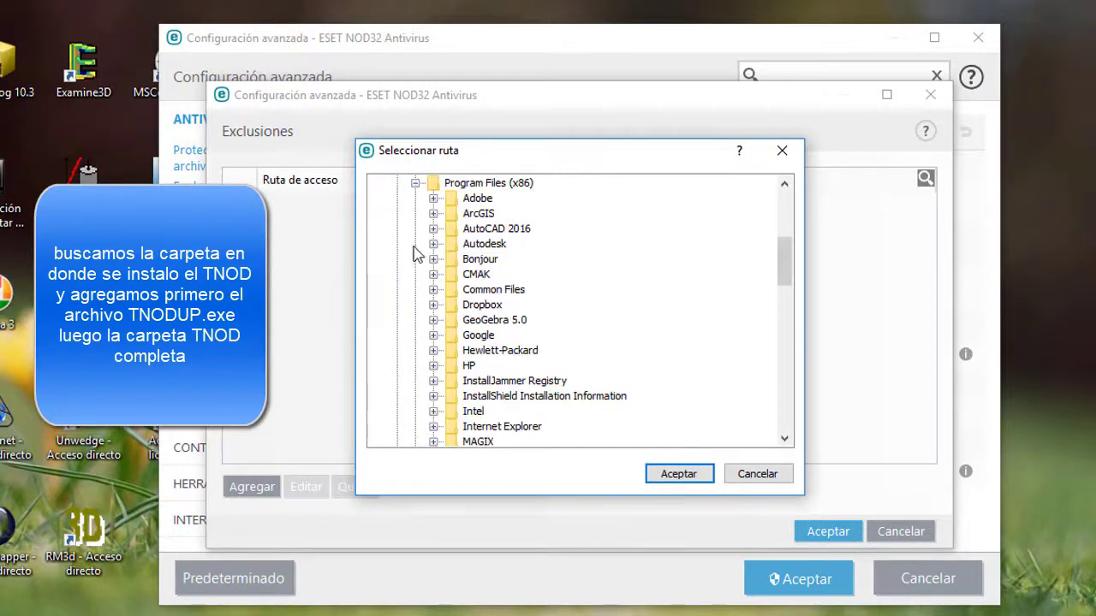
{"action": "scroll", "coordinate": [418, 261], "scroll_direction": "down", "scroll_amount": 5}
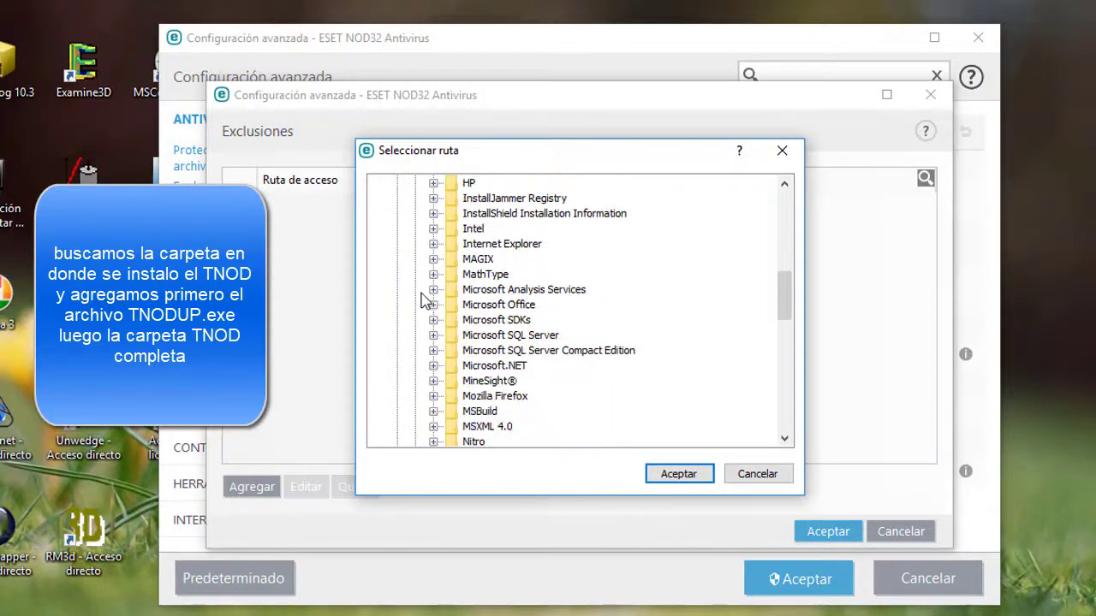
{"action": "scroll", "coordinate": [420, 298], "scroll_direction": "down", "scroll_amount": 1}
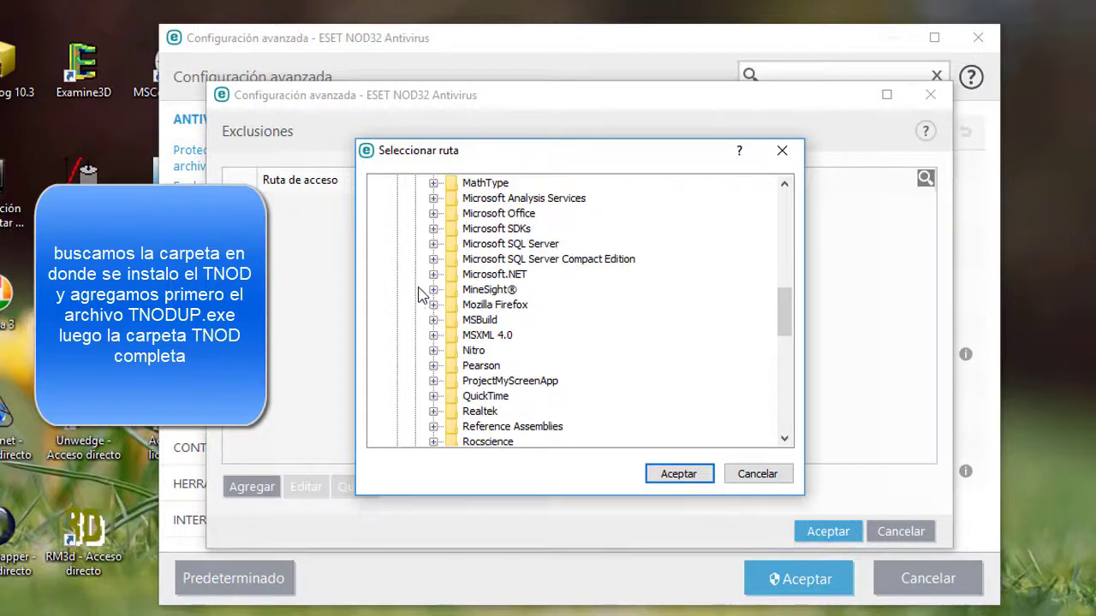
{"action": "scroll", "coordinate": [421, 293], "scroll_direction": "down", "scroll_amount": 1}
{"action": "scroll", "coordinate": [420, 293], "scroll_direction": "down", "scroll_amount": 1}
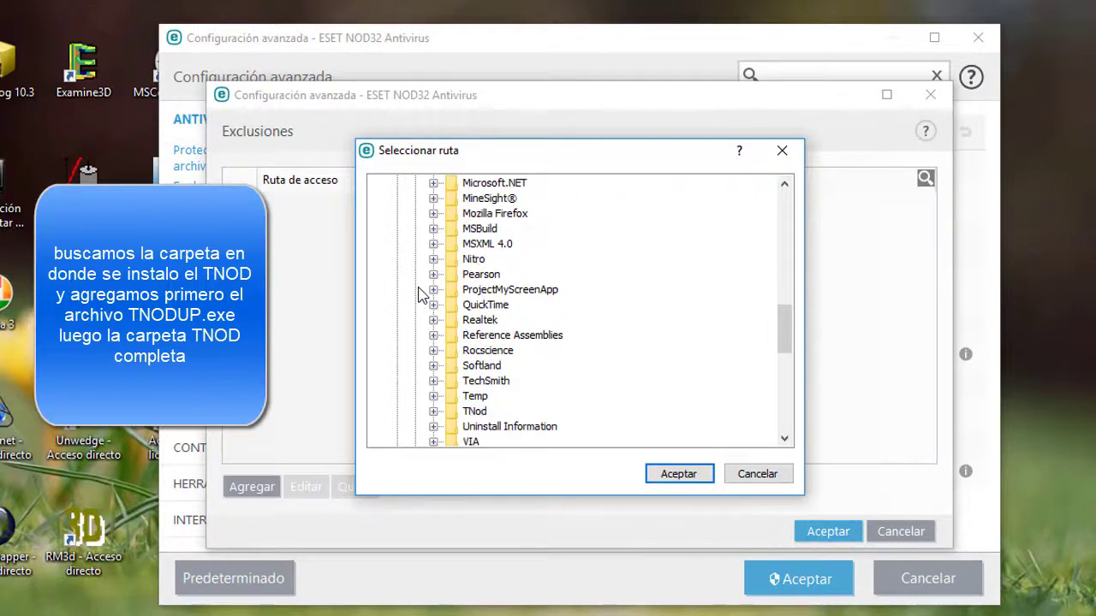
{"action": "left_click", "coordinate": [433, 411]}
{"action": "scroll", "coordinate": [558, 291], "scroll_direction": "down", "scroll_amount": 1}
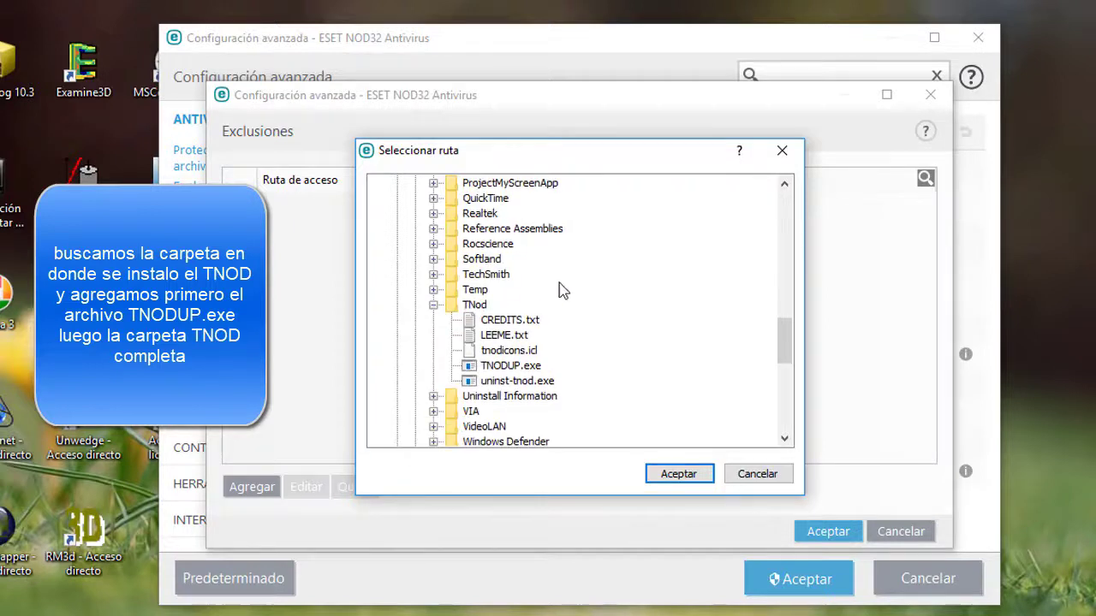
{"action": "left_click", "coordinate": [508, 369]}
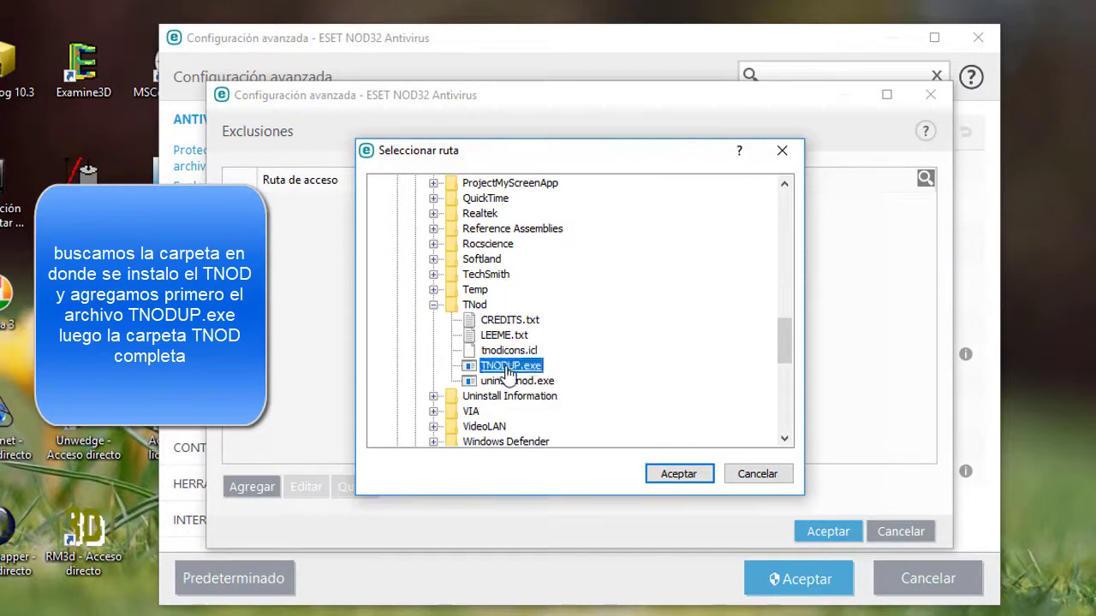
{"action": "left_click", "coordinate": [674, 474]}
{"action": "left_click", "coordinate": [641, 418]}
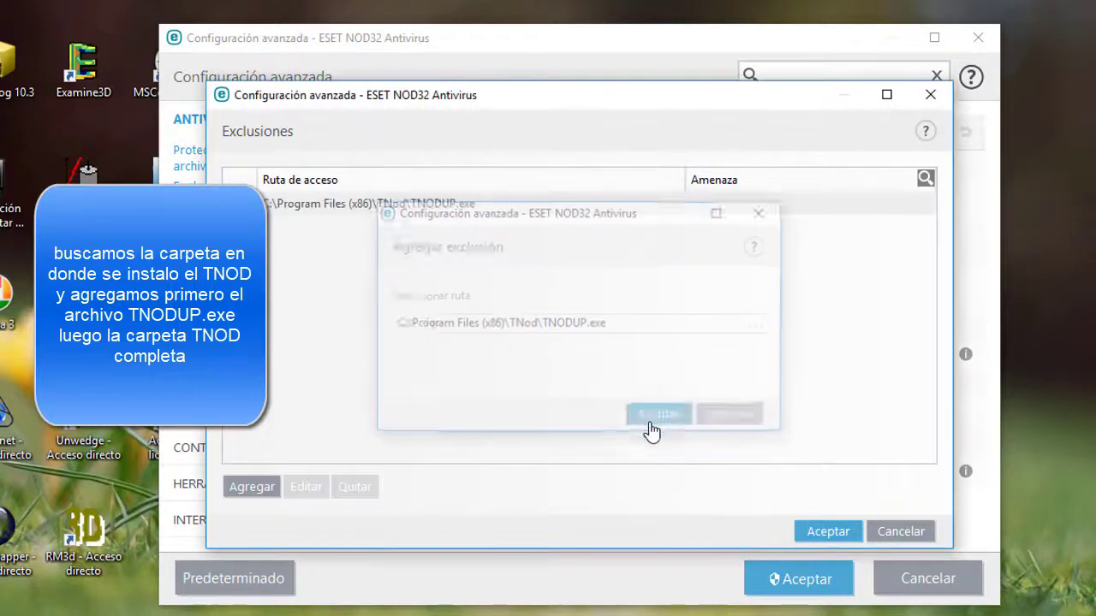
Step: Add the whole C:\Program Files (x86)\TNod folder to the antivirus exclusions and accept the exclusions list
{"action": "left_click", "coordinate": [251, 487]}
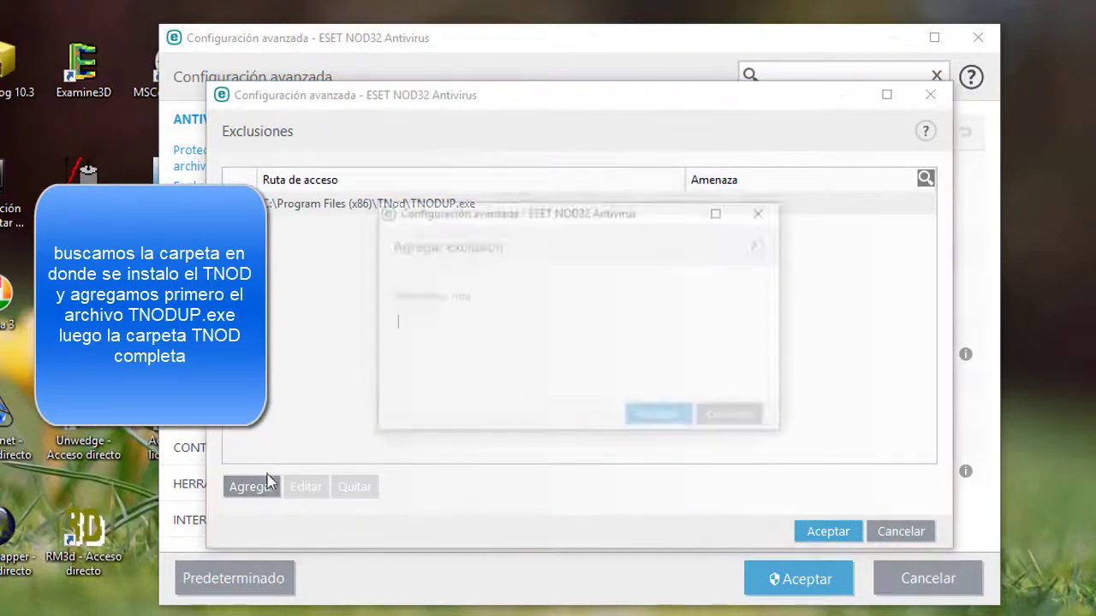
{"action": "left_click", "coordinate": [758, 327]}
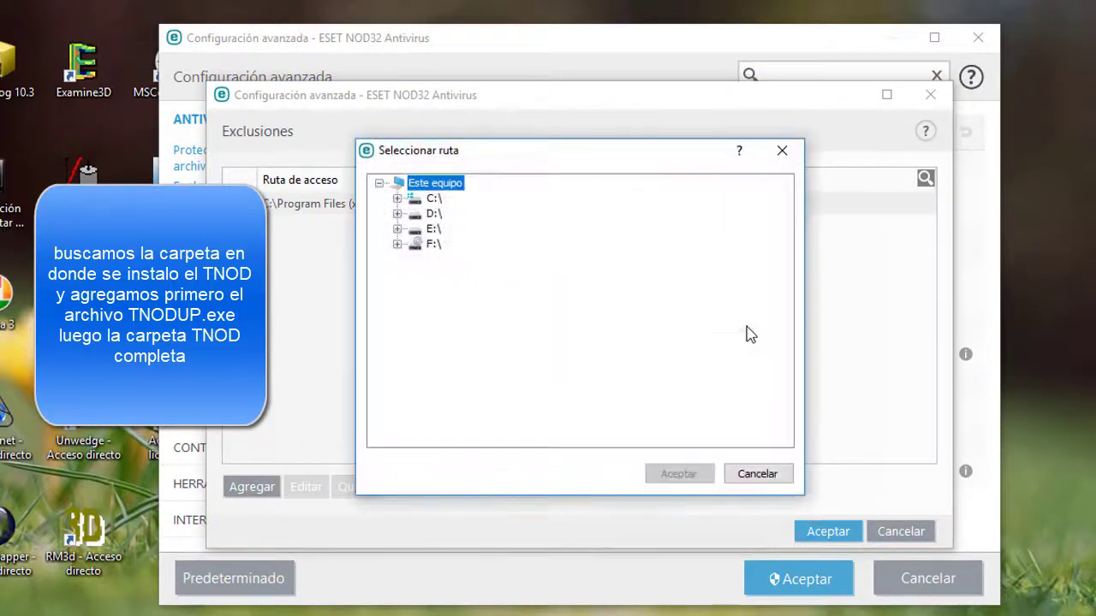
{"action": "left_click", "coordinate": [396, 198]}
{"action": "scroll", "coordinate": [495, 312], "scroll_direction": "down", "scroll_amount": 2}
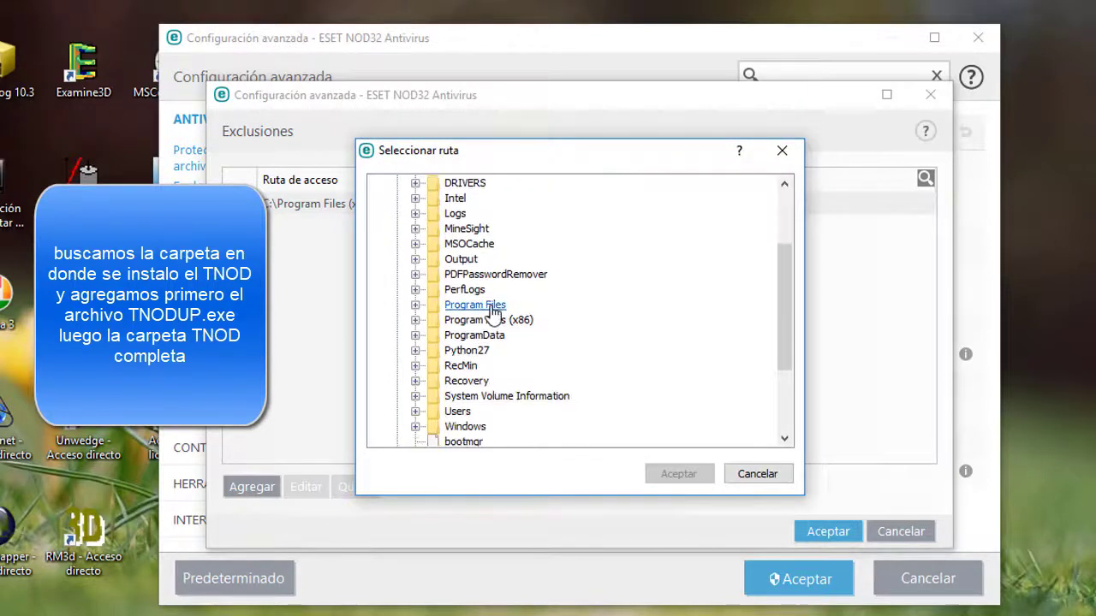
{"action": "left_click", "coordinate": [415, 319]}
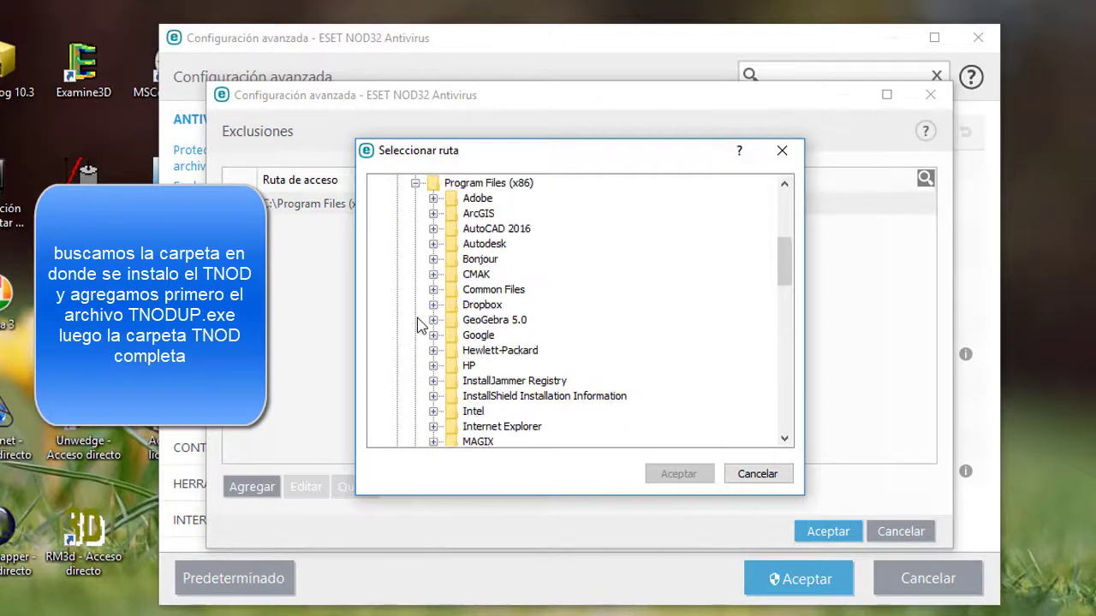
{"action": "scroll", "coordinate": [475, 295], "scroll_direction": "down", "scroll_amount": 6}
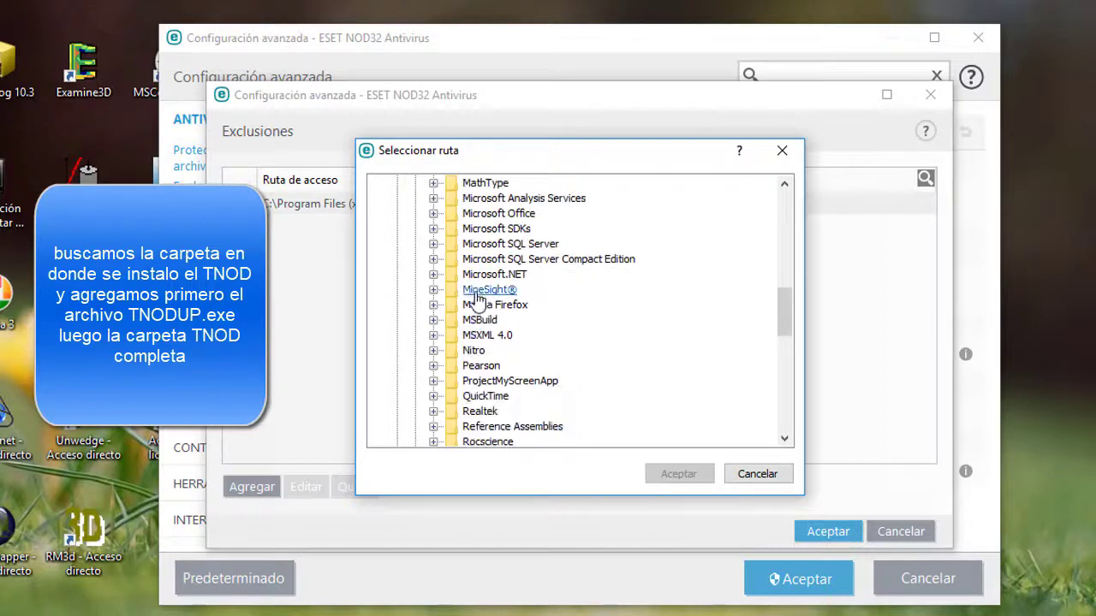
{"action": "scroll", "coordinate": [505, 343], "scroll_direction": "down", "scroll_amount": 3}
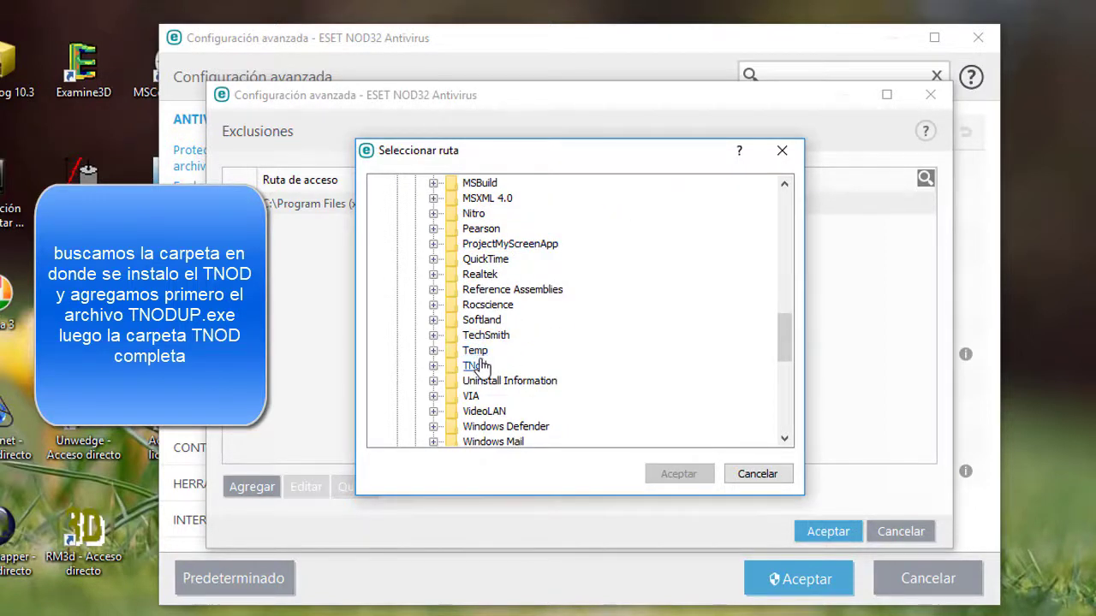
{"action": "left_click", "coordinate": [481, 370]}
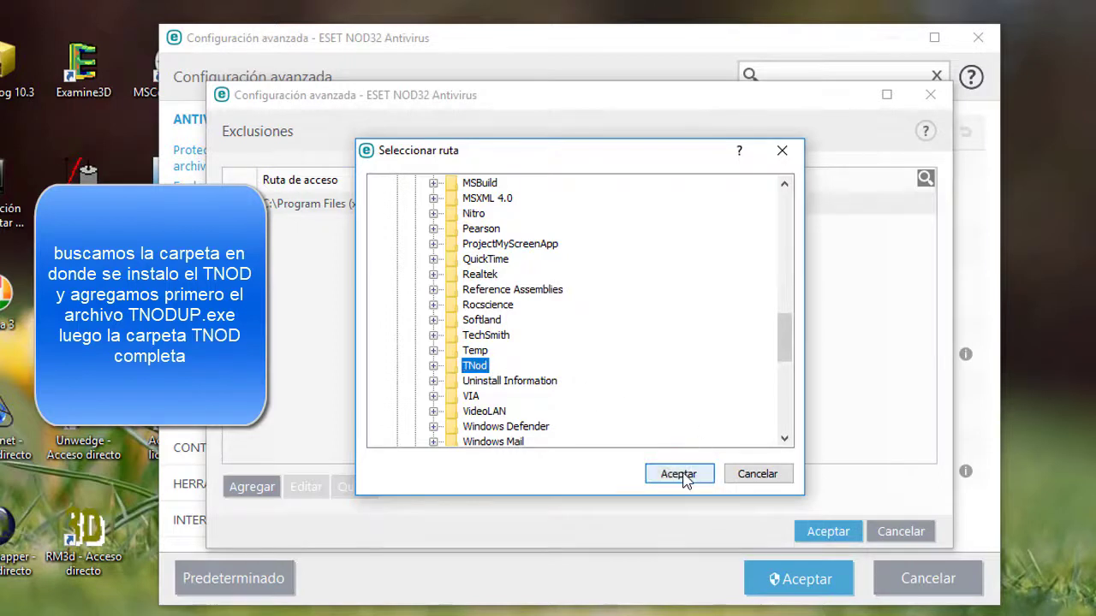
{"action": "left_click", "coordinate": [686, 476]}
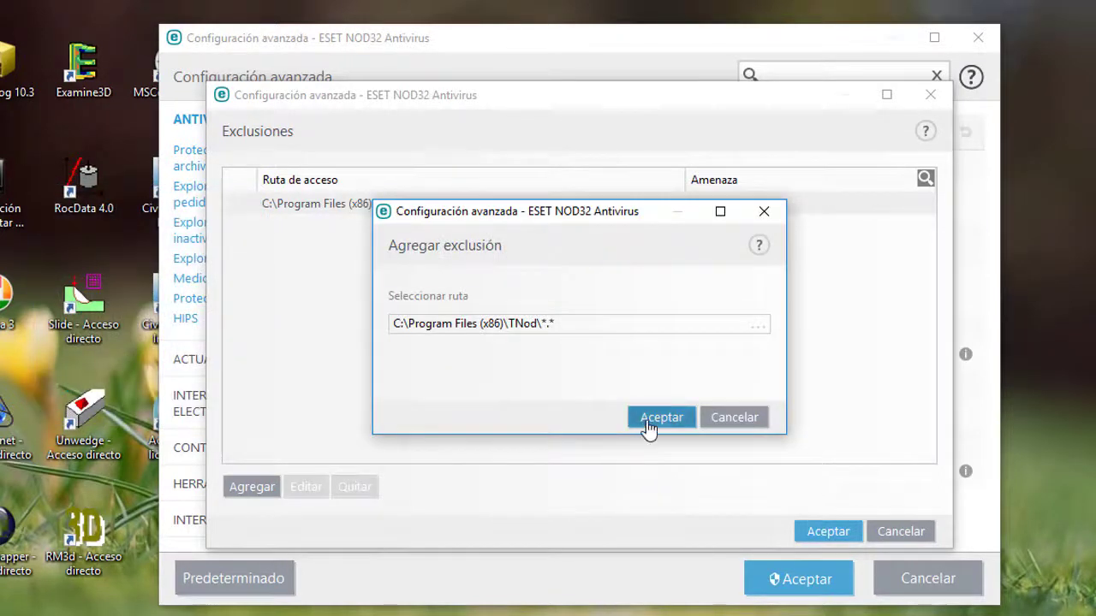
{"action": "left_click", "coordinate": [648, 424]}
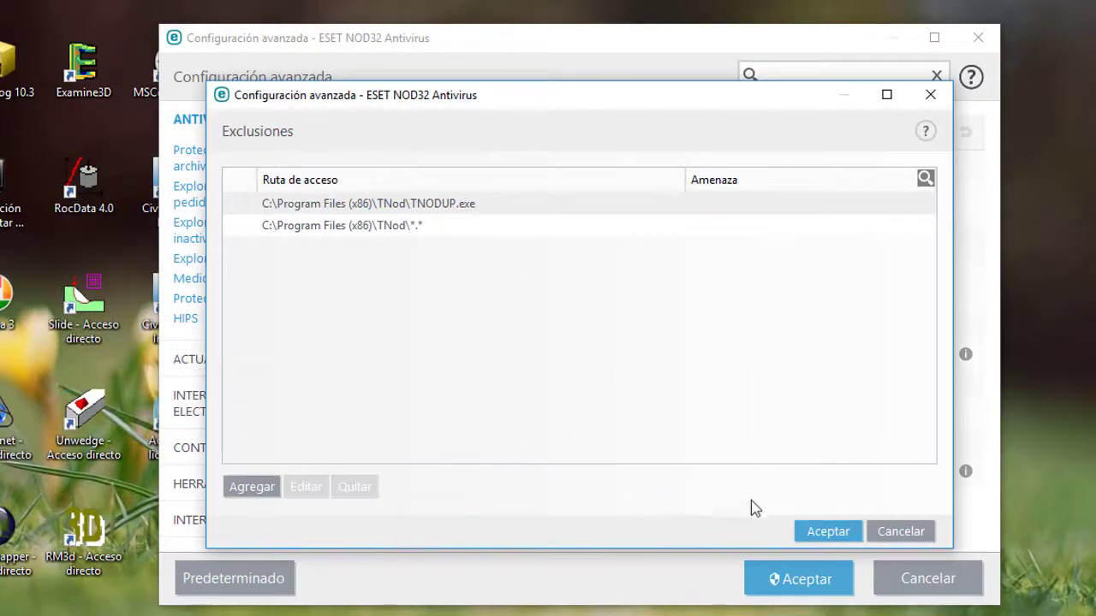
{"action": "left_click", "coordinate": [822, 534]}
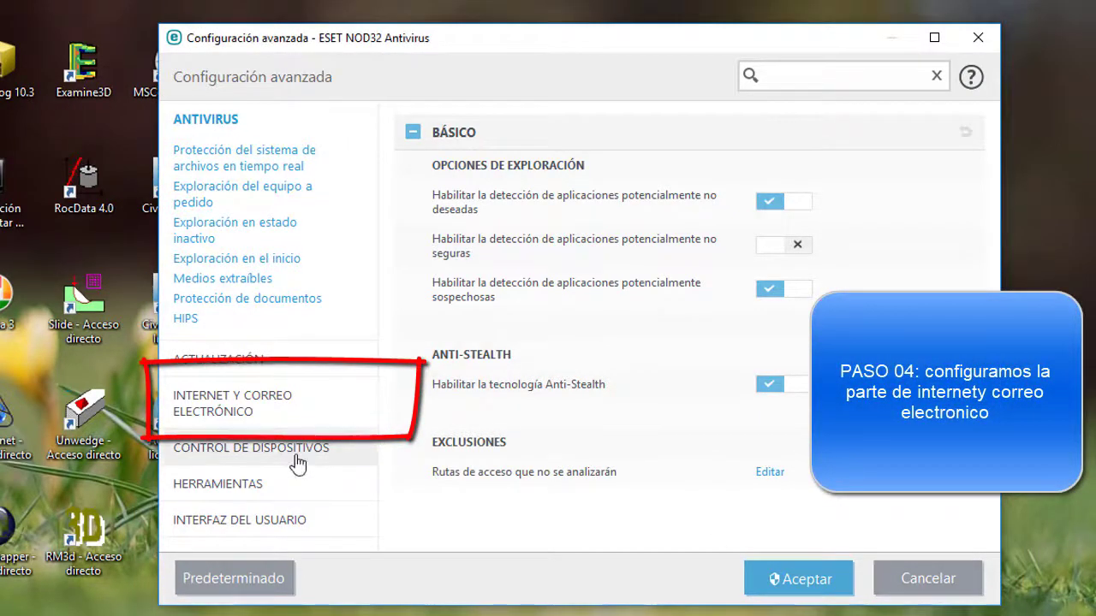
Step: Open the Aplicaciones excluidas list in the Internet y correo electrónico settings and start adding an application
{"action": "left_click", "coordinate": [215, 406]}
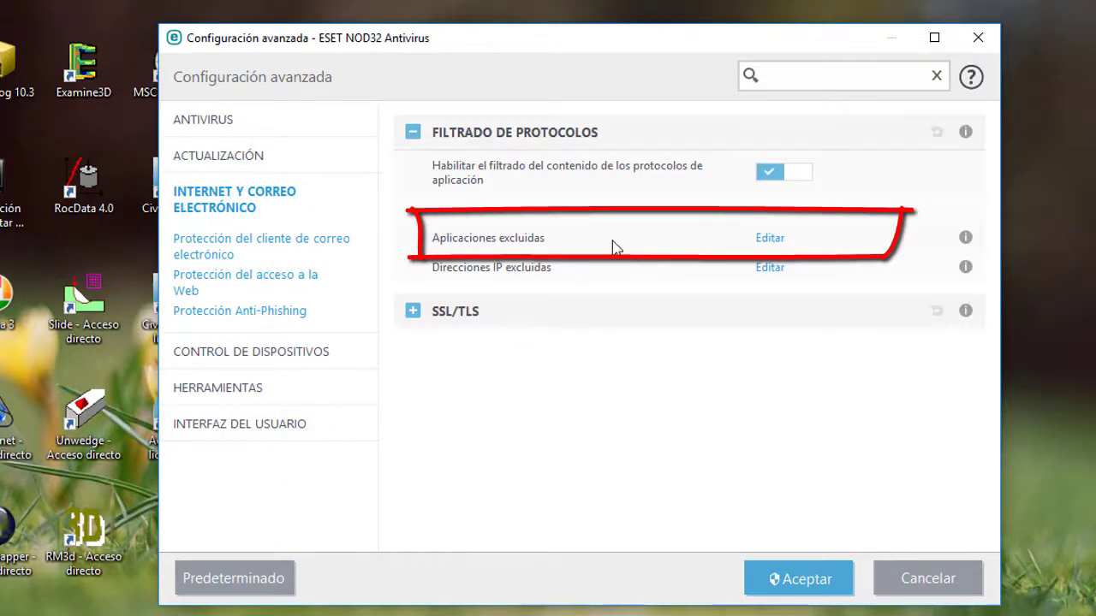
{"action": "left_click", "coordinate": [761, 243]}
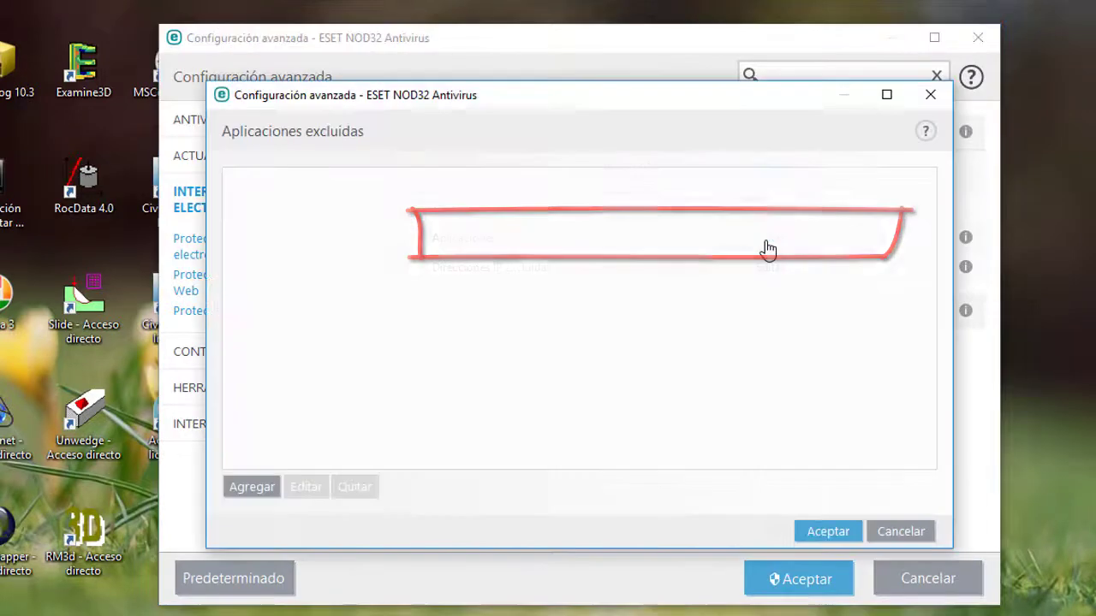
{"action": "left_click", "coordinate": [248, 487]}
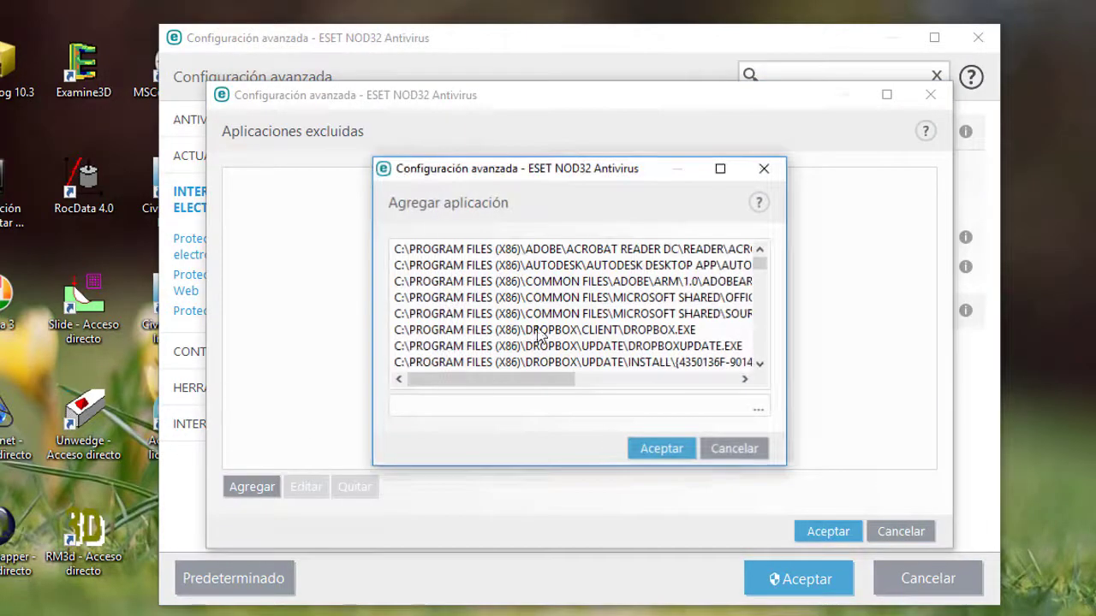
Step: Add TNODUP.exe from C:\Program Files (x86)\TNod to the excluded applications and accept the list
{"action": "left_click", "coordinate": [760, 414]}
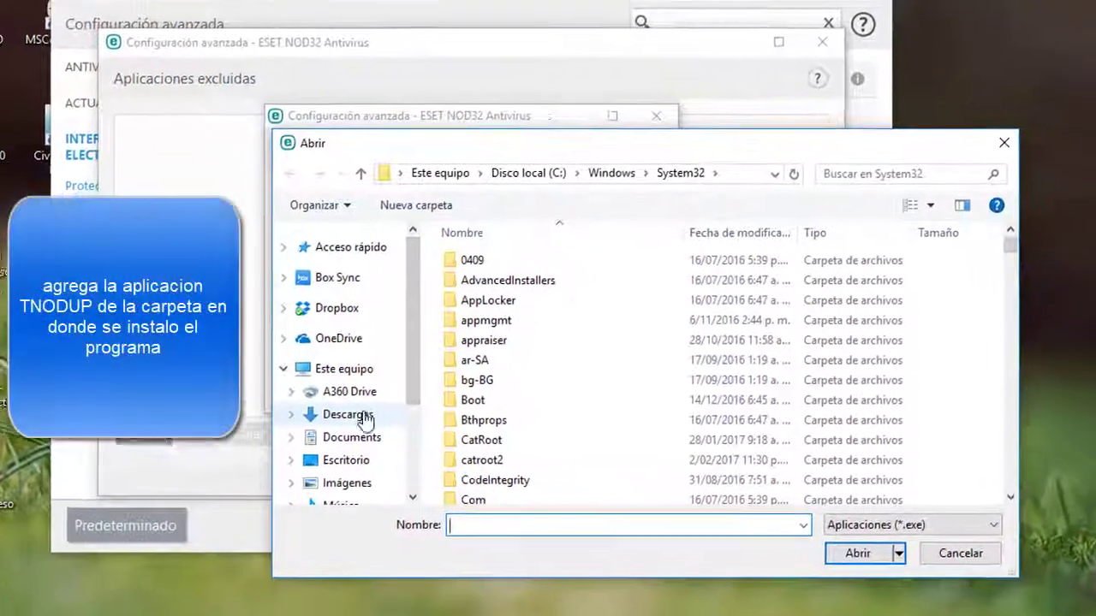
{"action": "scroll", "coordinate": [422, 402], "scroll_direction": "down", "scroll_amount": 2}
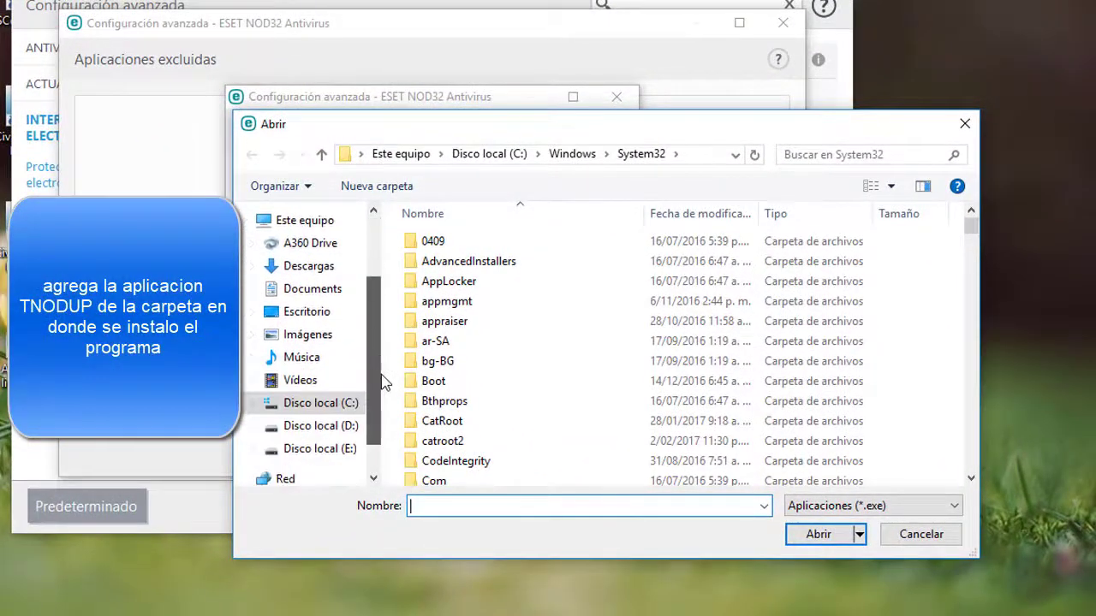
{"action": "left_click", "coordinate": [355, 403]}
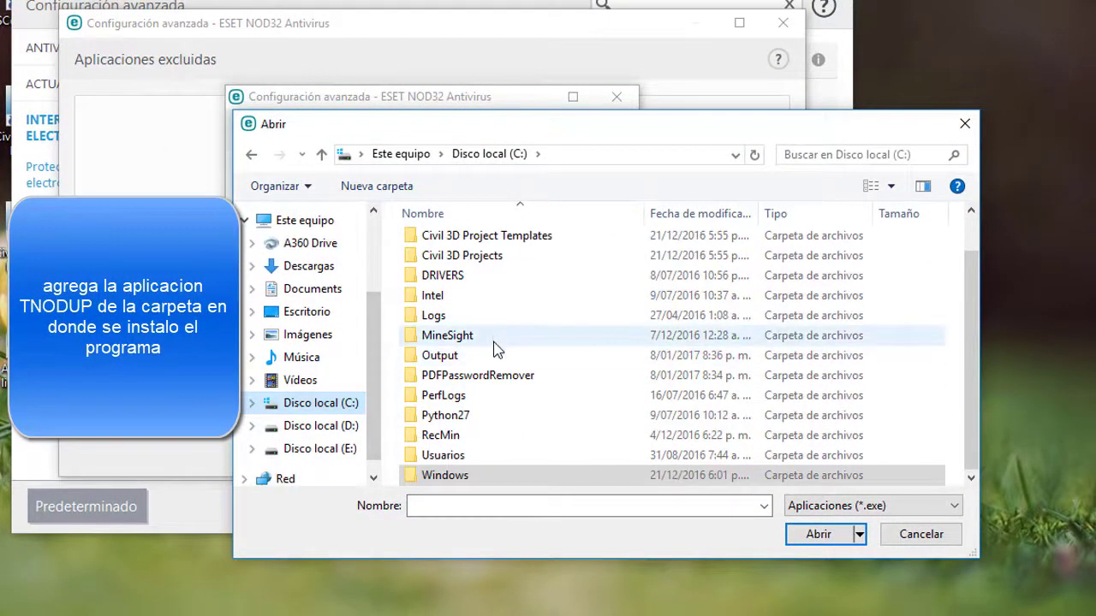
{"action": "left_click_drag", "start_coordinate": [971, 391], "coordinate": [972, 347]}
{"action": "double_click", "coordinate": [489, 261]}
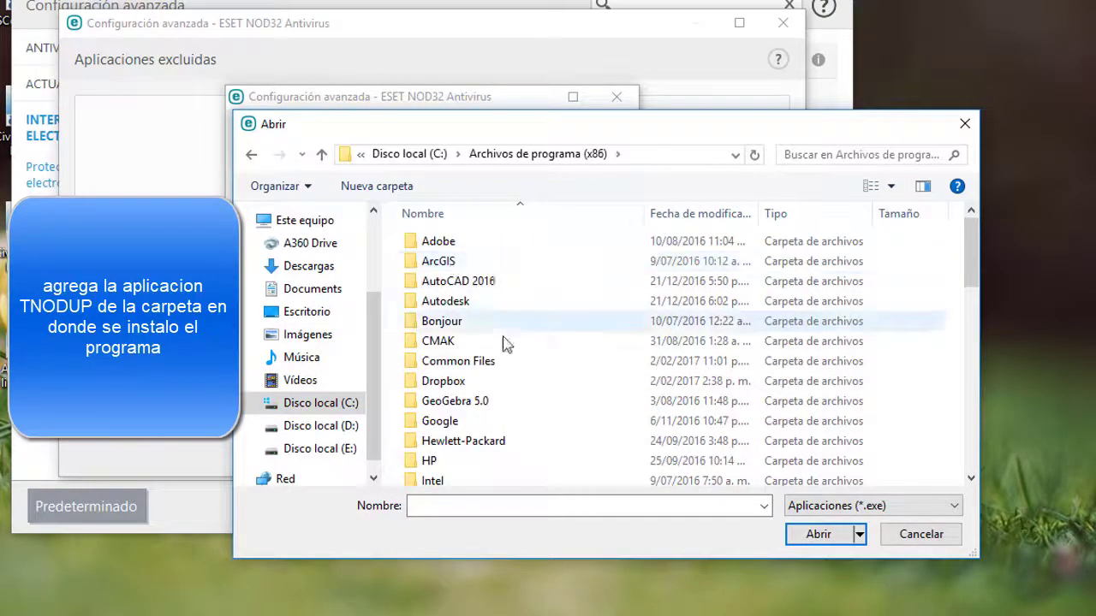
{"action": "scroll", "coordinate": [505, 359], "scroll_direction": "down", "scroll_amount": 5}
{"action": "scroll", "coordinate": [503, 364], "scroll_direction": "down", "scroll_amount": 3}
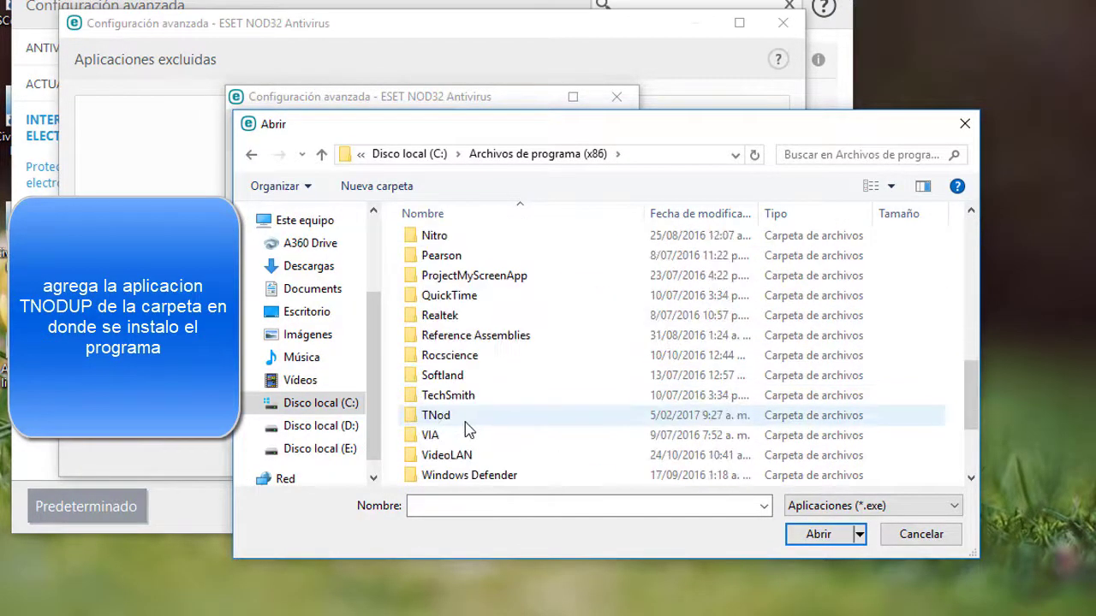
{"action": "double_click", "coordinate": [434, 415]}
{"action": "left_click", "coordinate": [438, 243]}
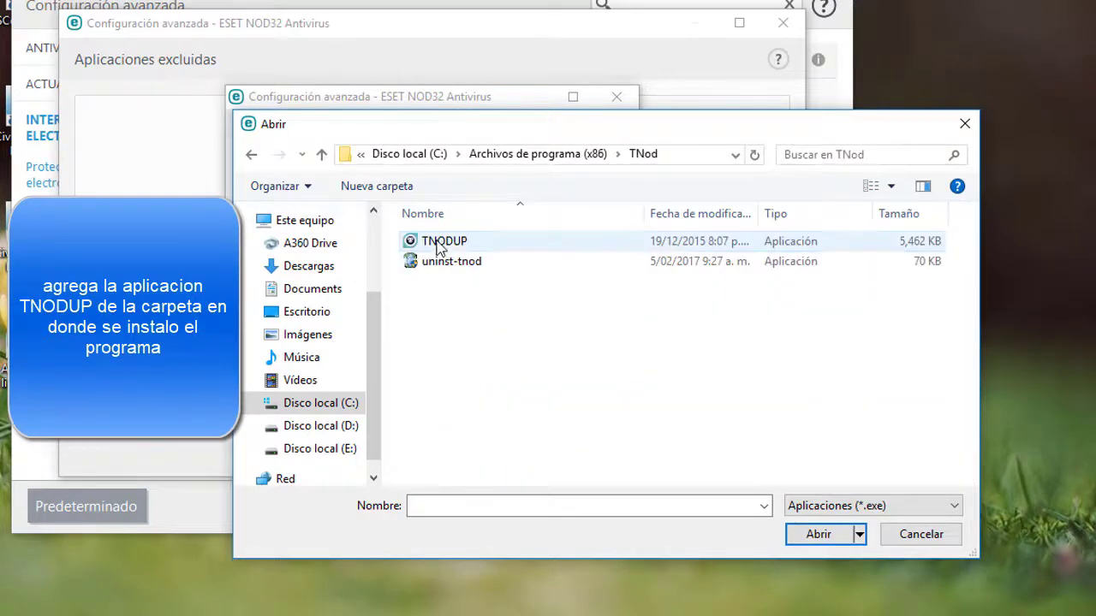
{"action": "left_click", "coordinate": [815, 537]}
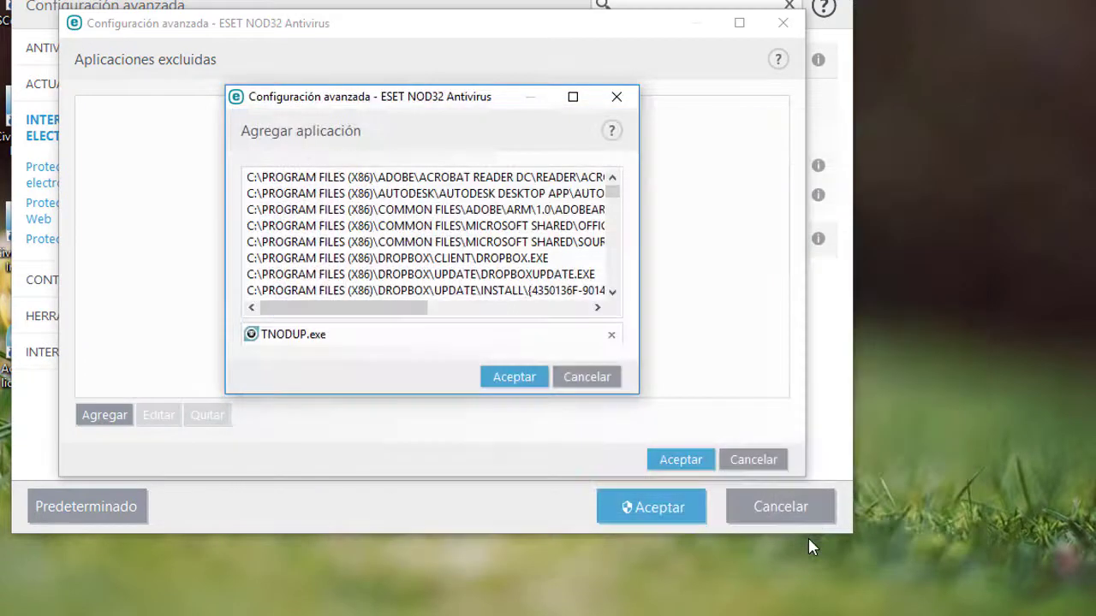
{"action": "left_click", "coordinate": [510, 380]}
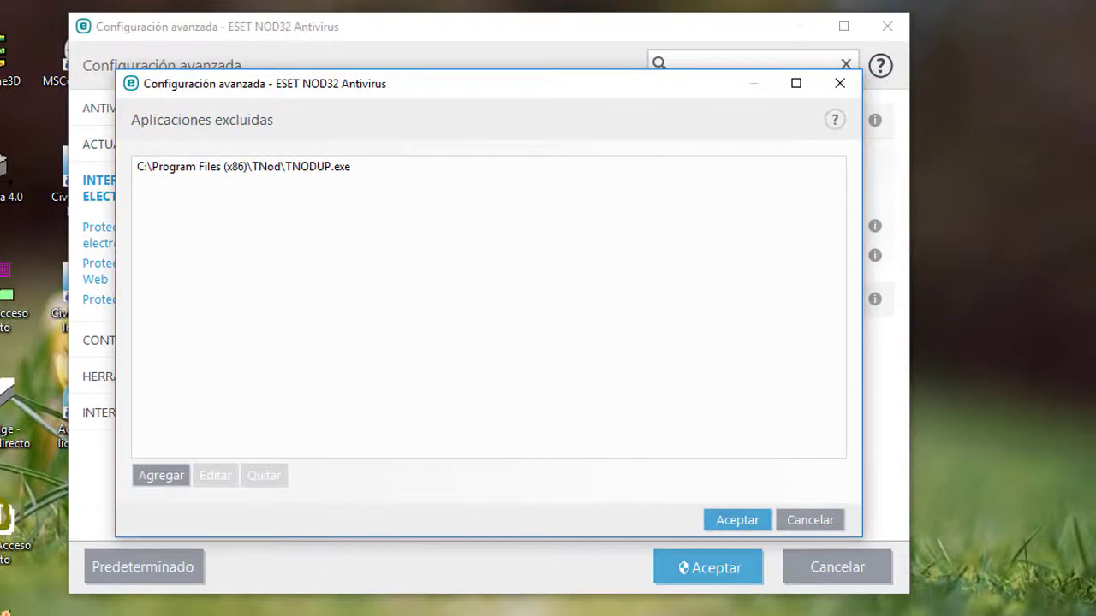
{"action": "key", "text": "F10"}
{"action": "key", "text": "F10"}
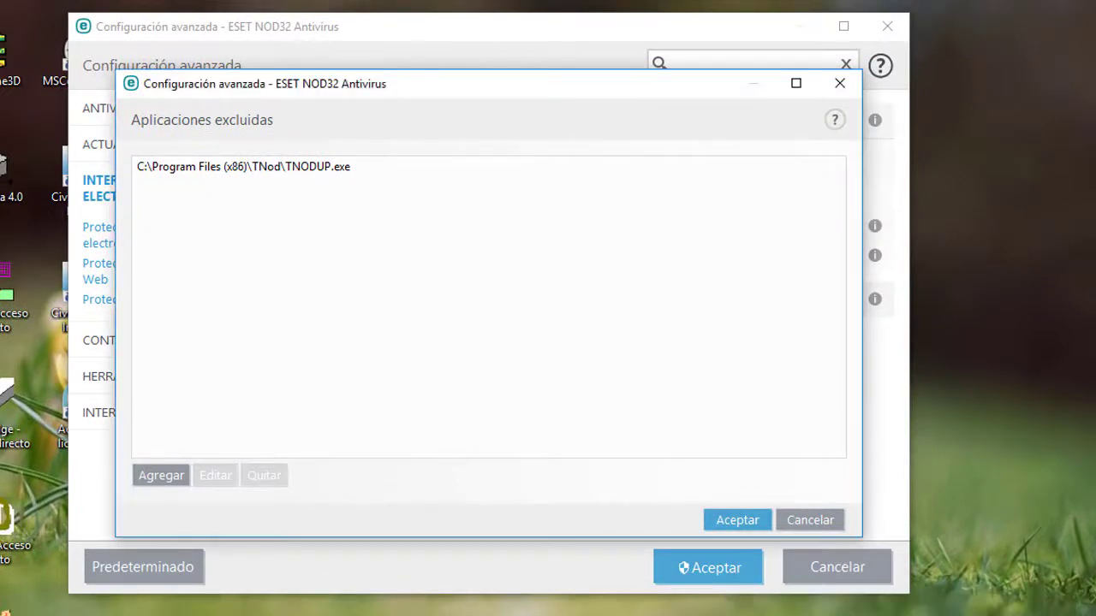
{"action": "left_click", "coordinate": [732, 520]}
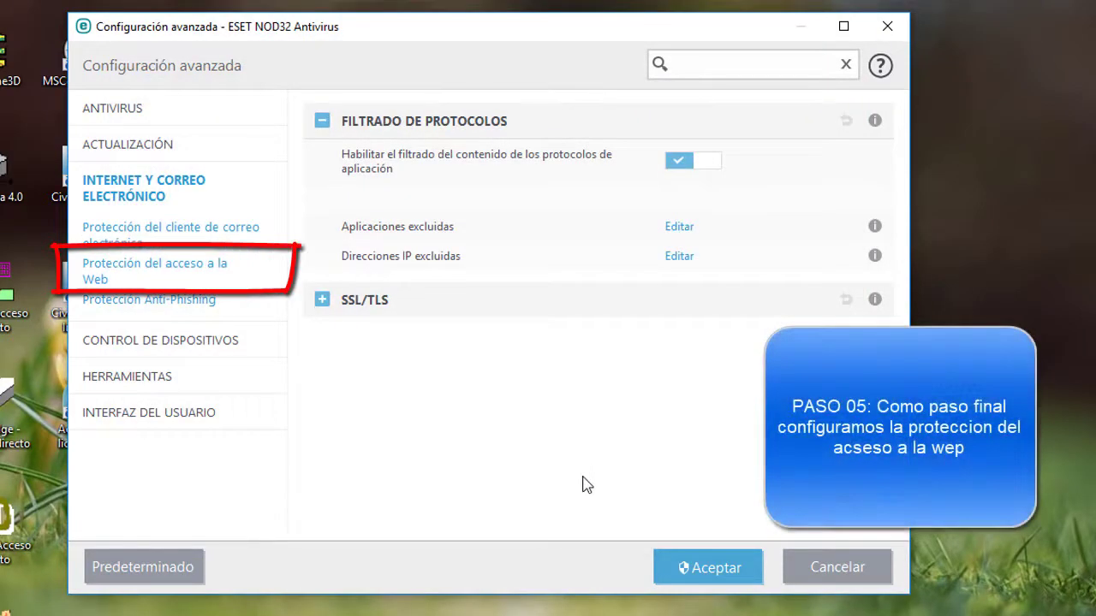
Step: Open the URL address lists of the web access protection and start a new list of type Excluido de la verificación
{"action": "left_click", "coordinate": [175, 272]}
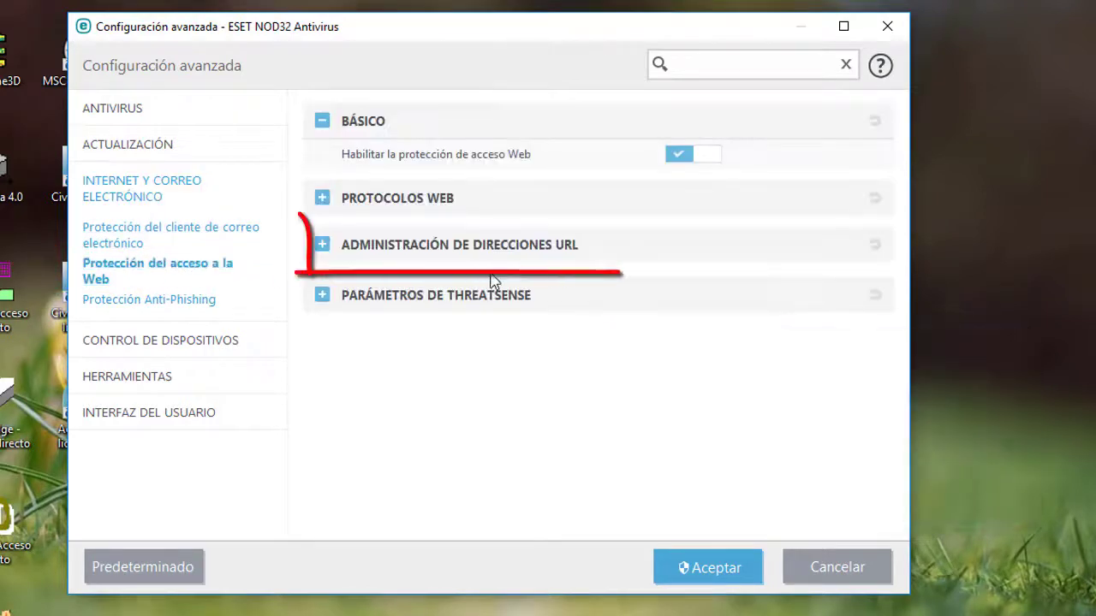
{"action": "left_click", "coordinate": [506, 249]}
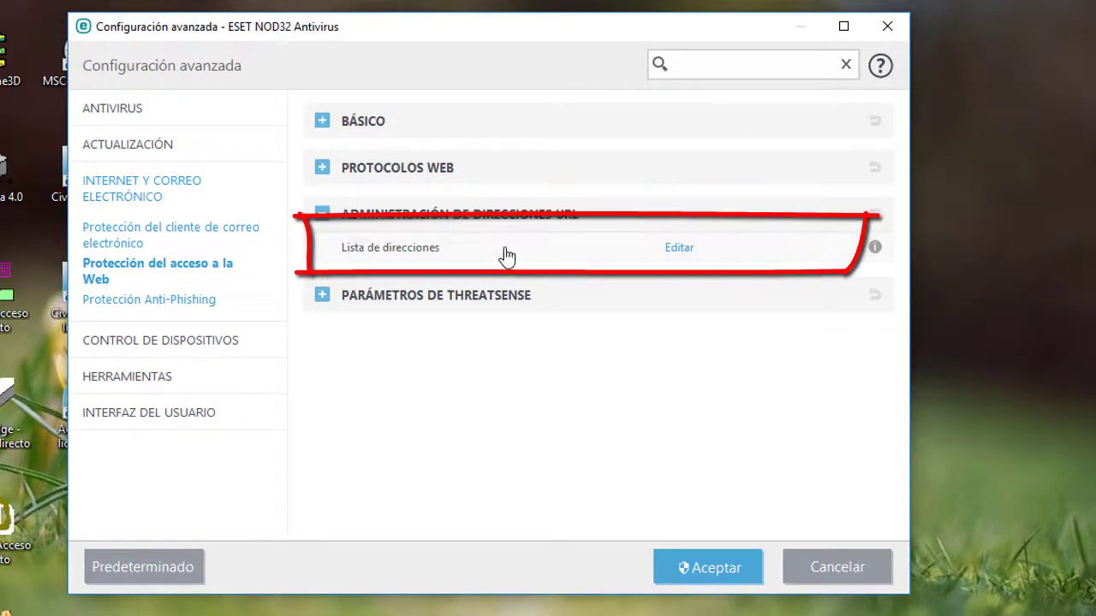
{"action": "left_click", "coordinate": [674, 251]}
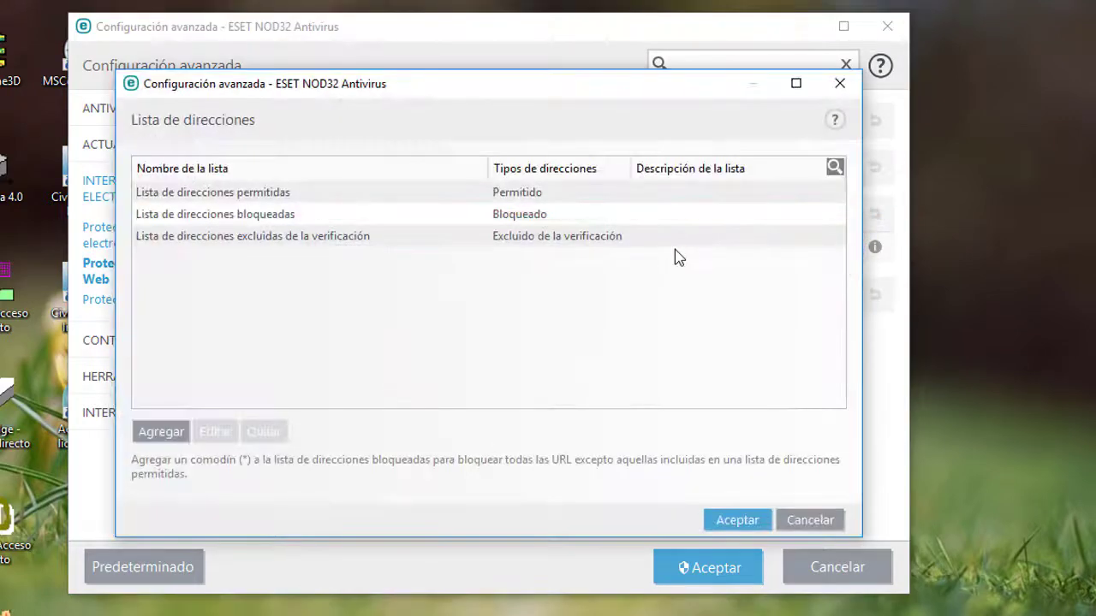
{"action": "left_click", "coordinate": [159, 432]}
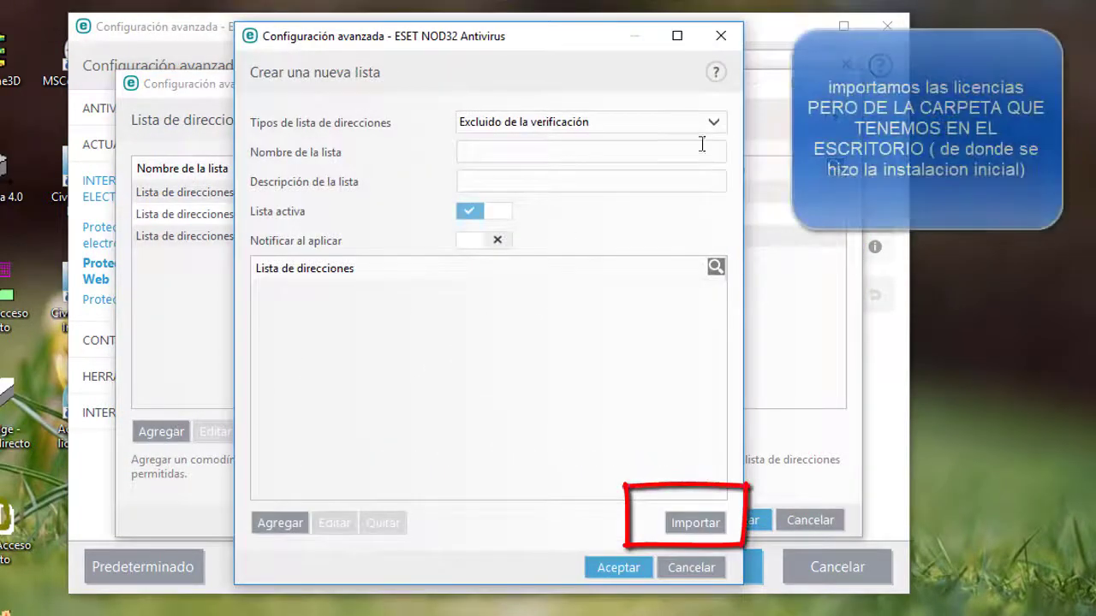
Step: Import the addresses from Server TNOD.txt in the desktop folder Activador Eset 9\activador v9 into the new list
{"action": "left_click", "coordinate": [676, 529]}
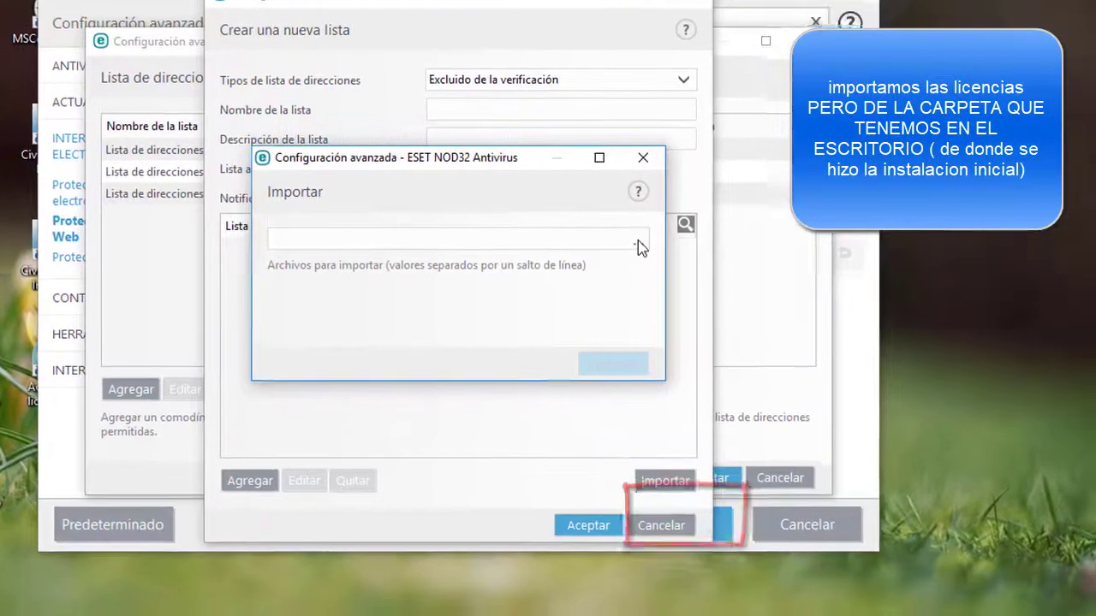
{"action": "left_click", "coordinate": [668, 283]}
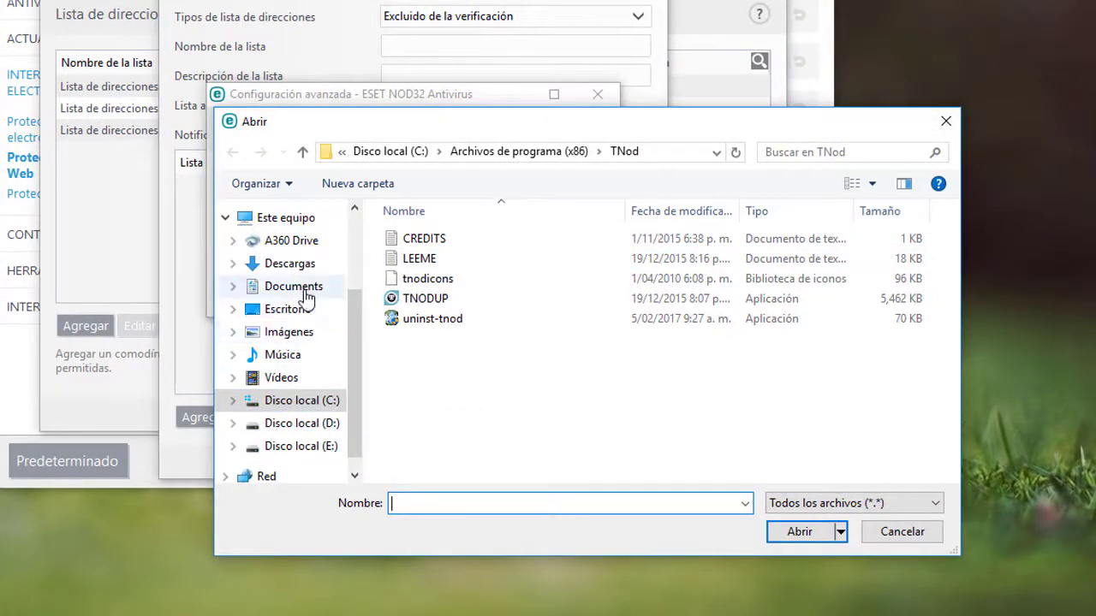
{"action": "left_click", "coordinate": [290, 312]}
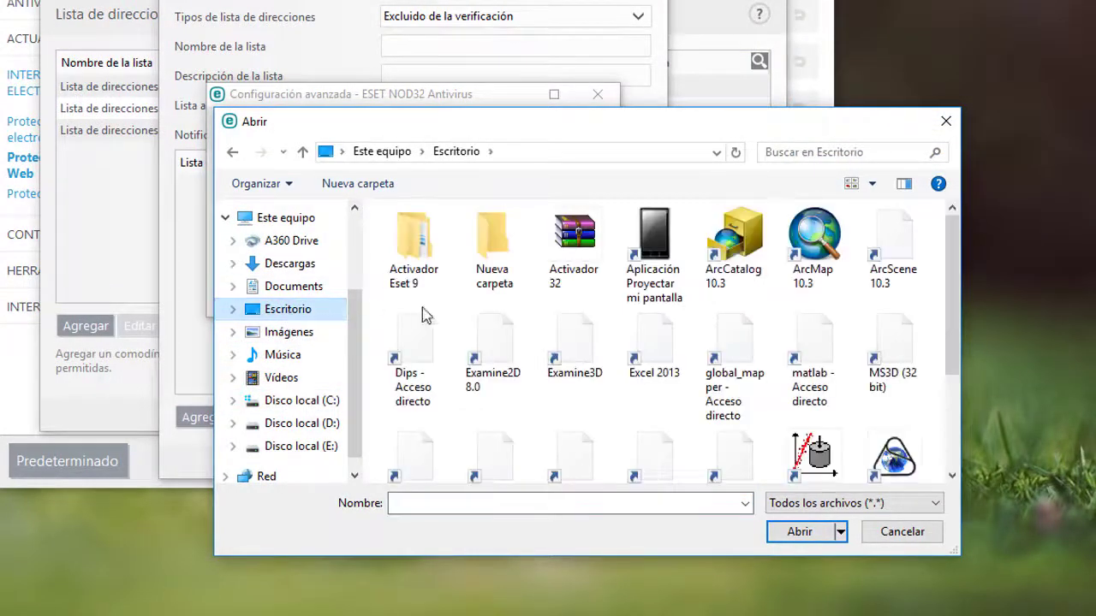
{"action": "double_click", "coordinate": [420, 274]}
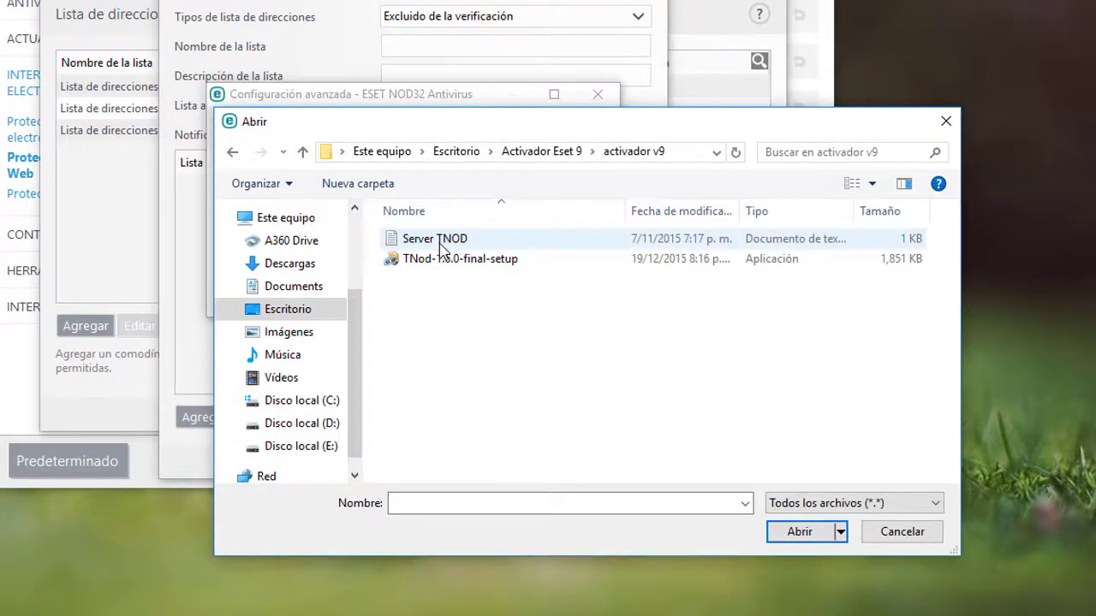
{"action": "left_click", "coordinate": [423, 247]}
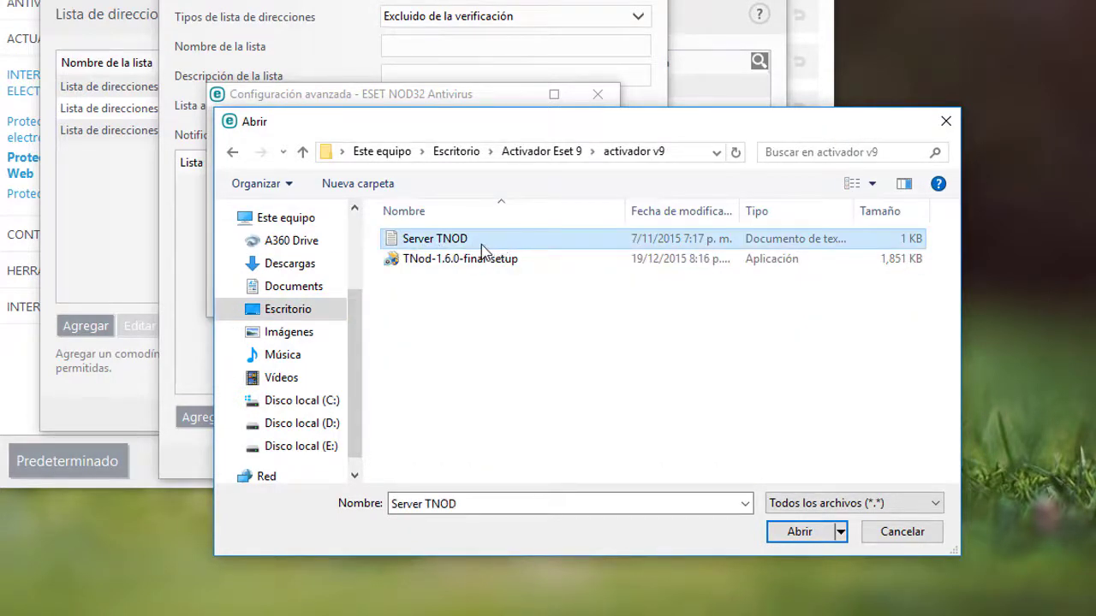
{"action": "left_click", "coordinate": [799, 533]}
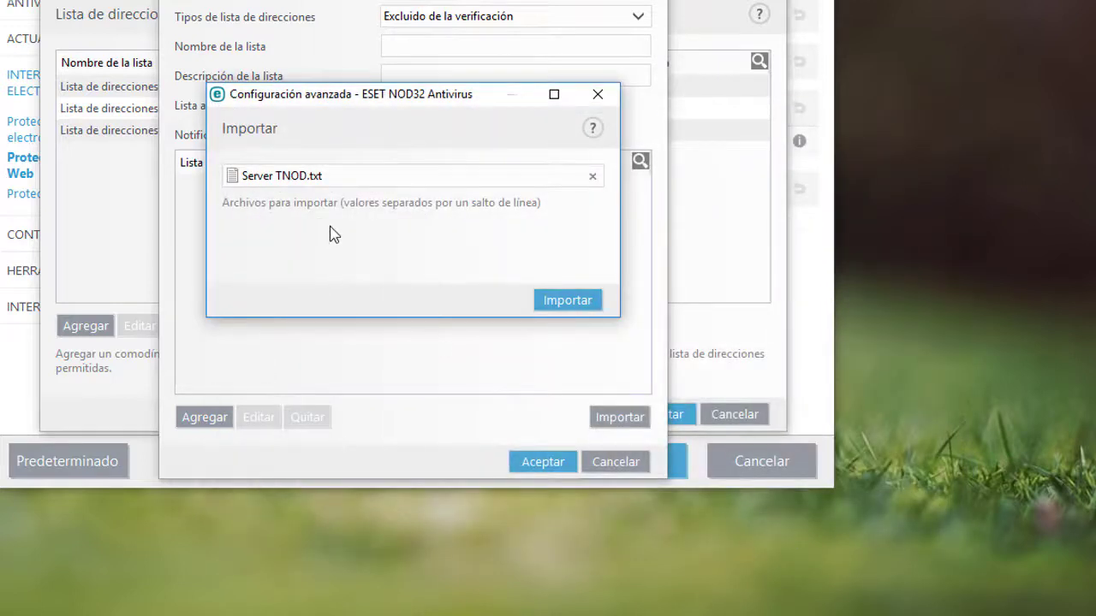
{"action": "left_click", "coordinate": [557, 307]}
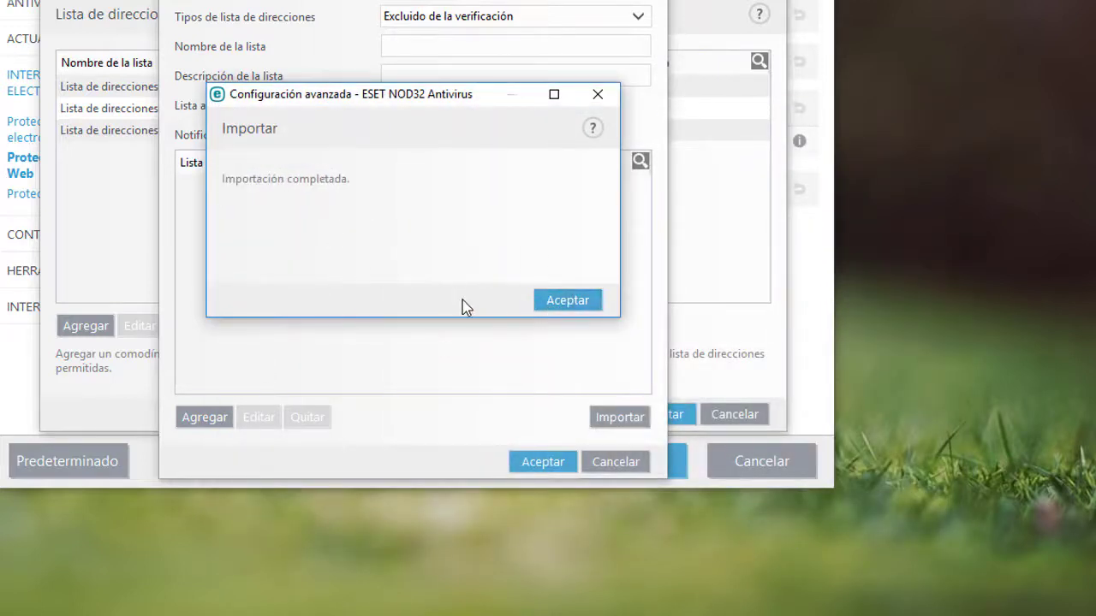
{"action": "left_click", "coordinate": [560, 303]}
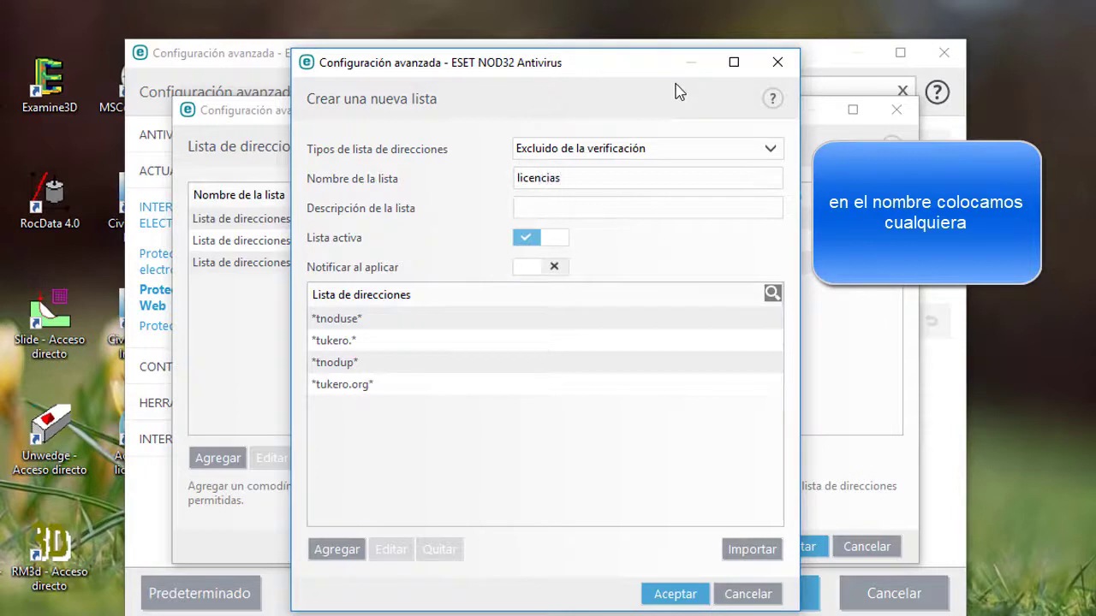
Step: Accept the new address list named licencias and apply the changes to the advanced configuration
{"action": "left_click", "coordinate": [546, 208]}
{"action": "left_click", "coordinate": [674, 599]}
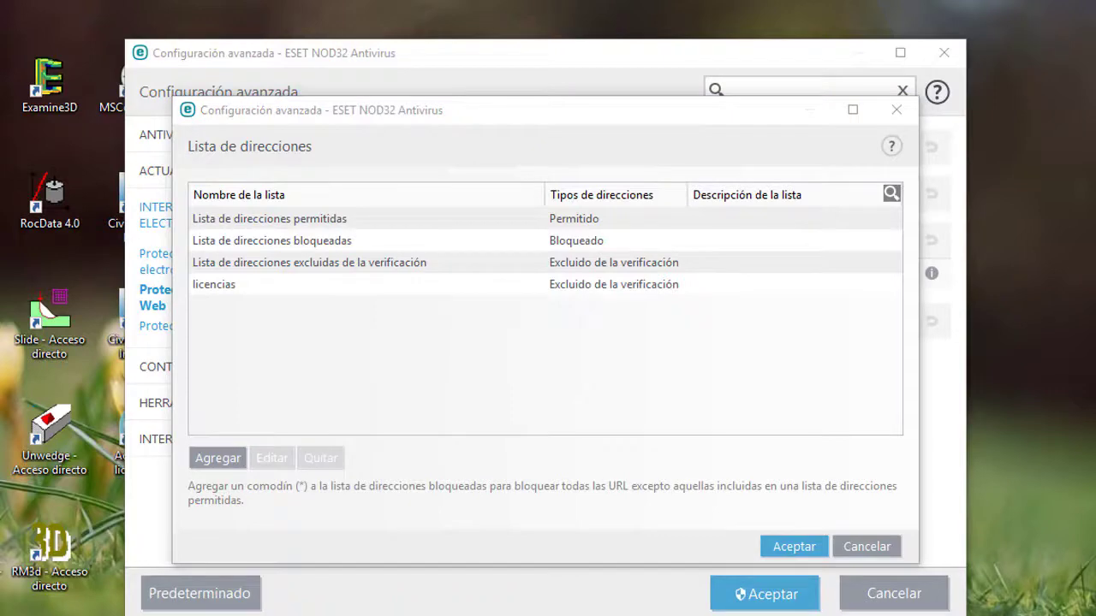
{"action": "left_click", "coordinate": [794, 549]}
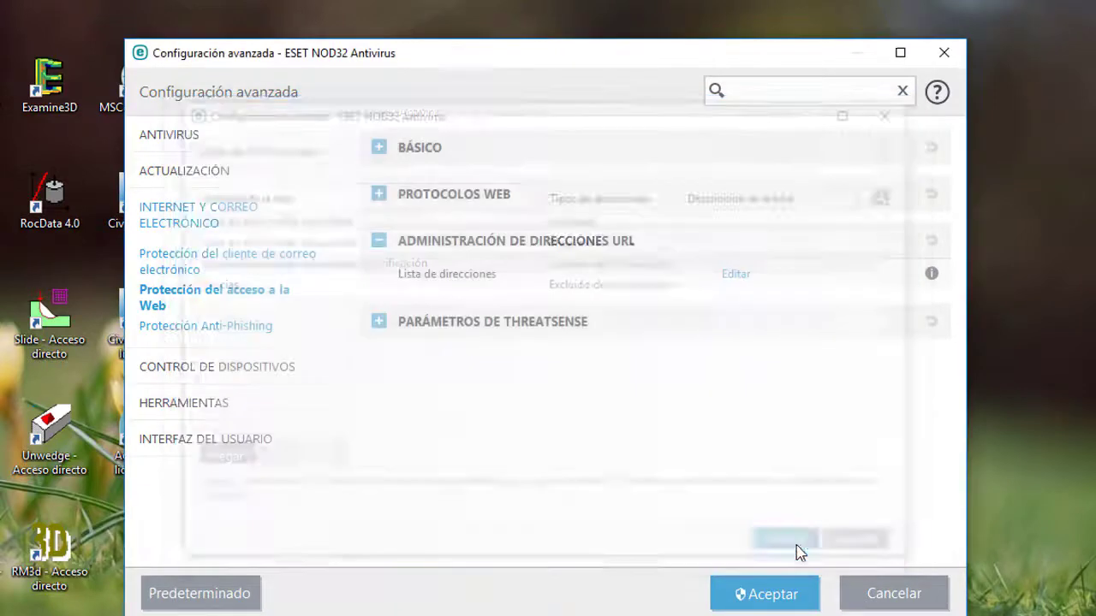
{"action": "left_click", "coordinate": [753, 589]}
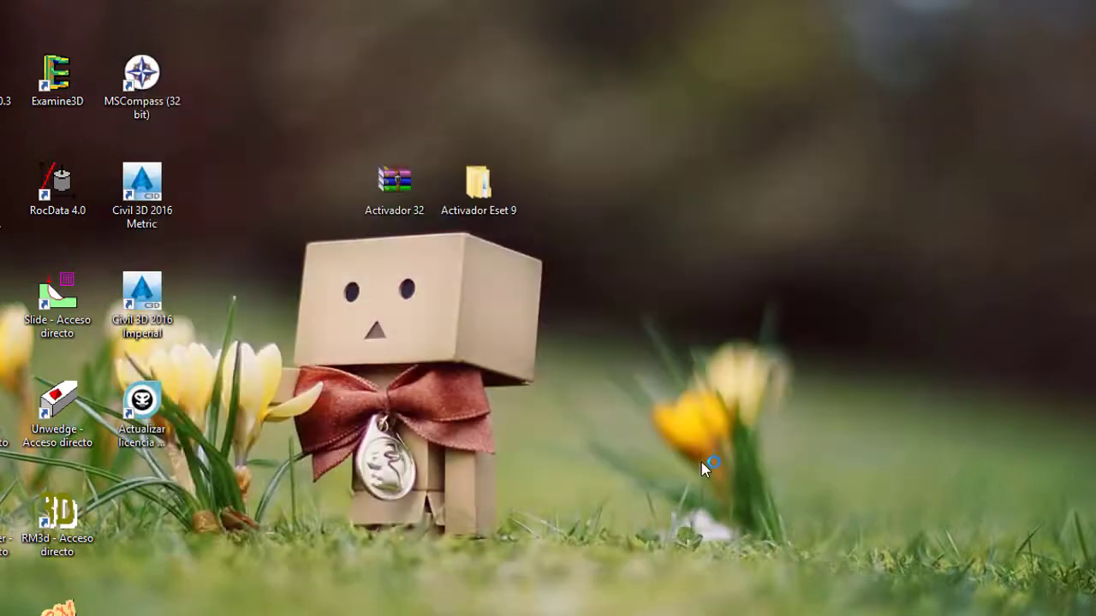
{"action": "right_click", "coordinate": [612, 390]}
{"action": "left_click", "coordinate": [663, 443]}
{"action": "right_click", "coordinate": [570, 291]}
{"action": "left_click", "coordinate": [612, 343]}
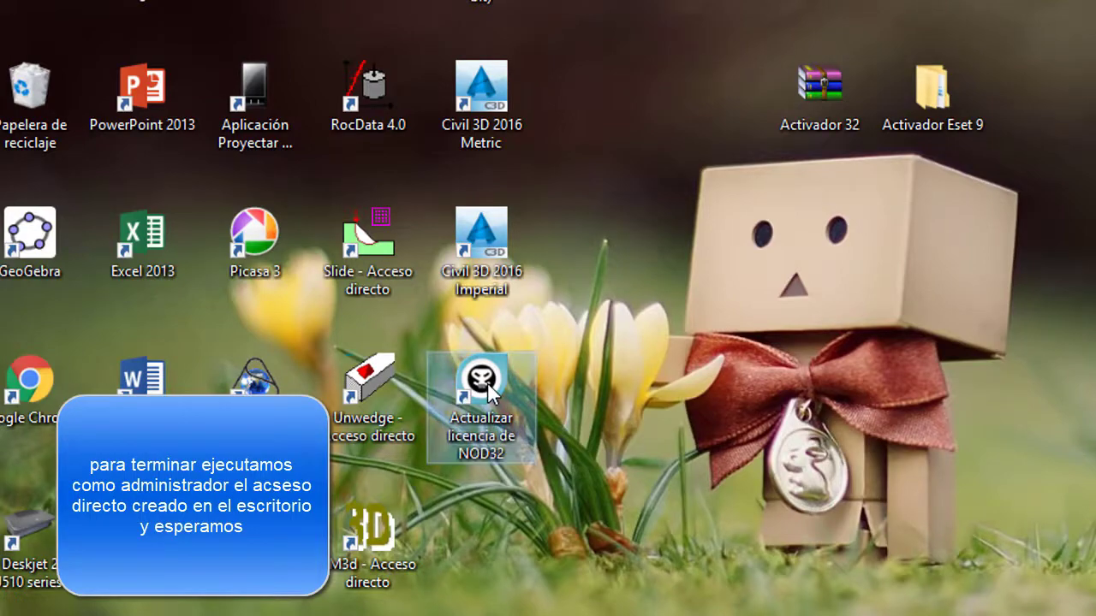
Step: Run the desktop shortcut Actualizar licencia de NOD32 as administrator
{"action": "right_click", "coordinate": [490, 389]}
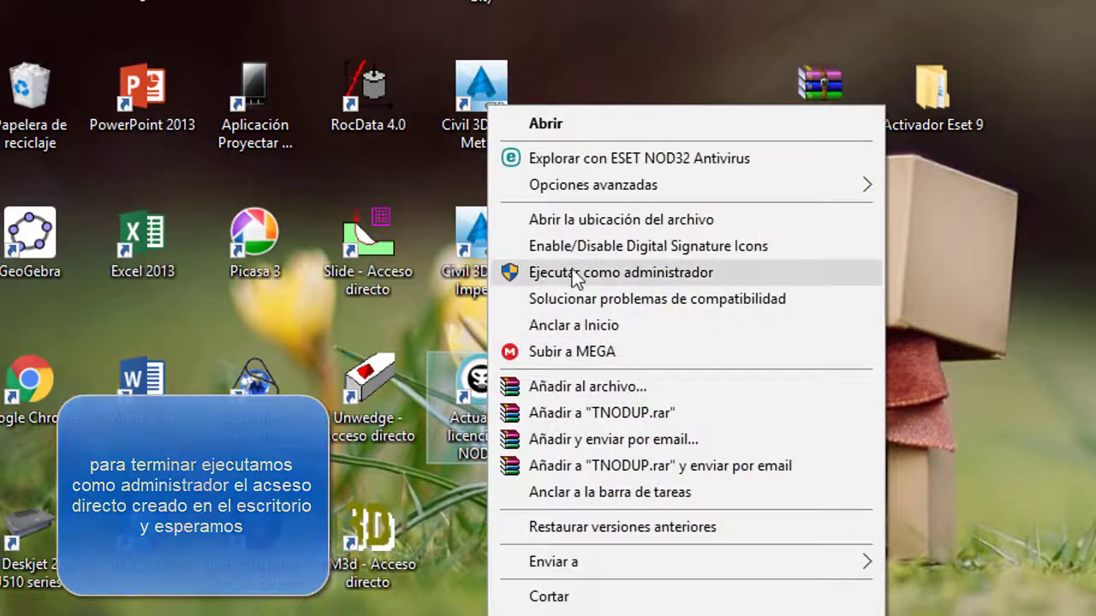
{"action": "left_click", "coordinate": [599, 275]}
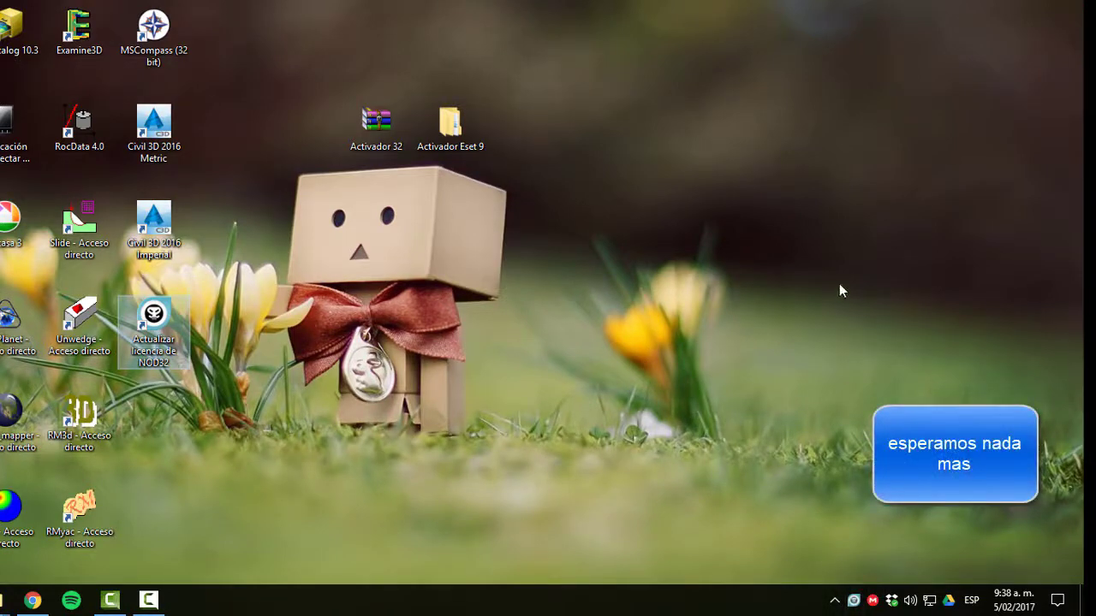
{"action": "right_click", "coordinate": [719, 235]}
{"action": "left_click", "coordinate": [756, 271]}
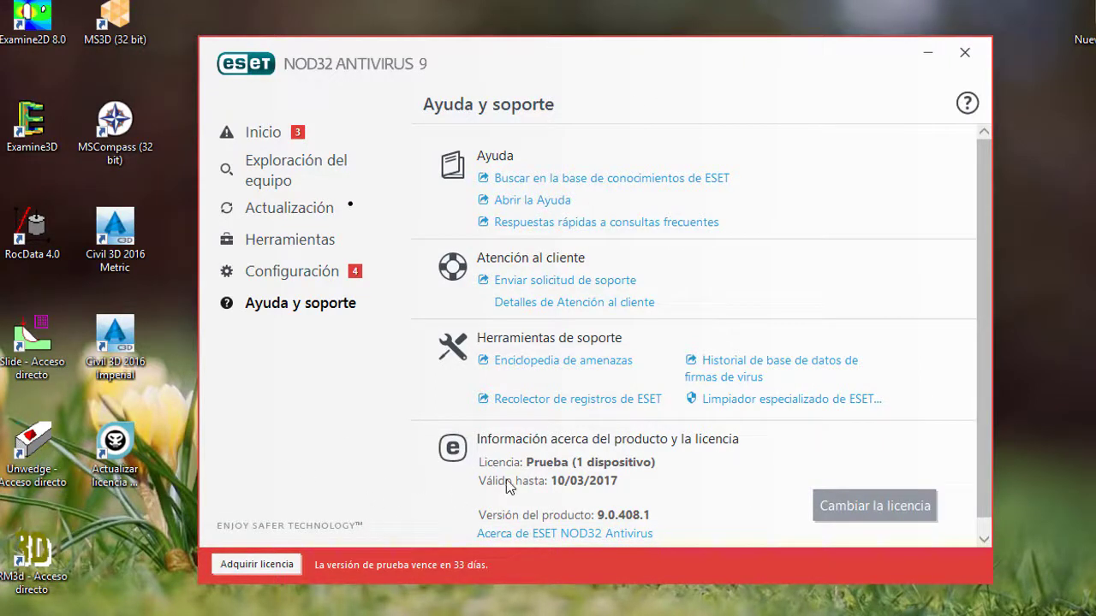
Step: Close the ESET NOD32 window, run the Actualizar licencia de NOD32 shortcut again and dismiss its notification
{"action": "left_click", "coordinate": [964, 56]}
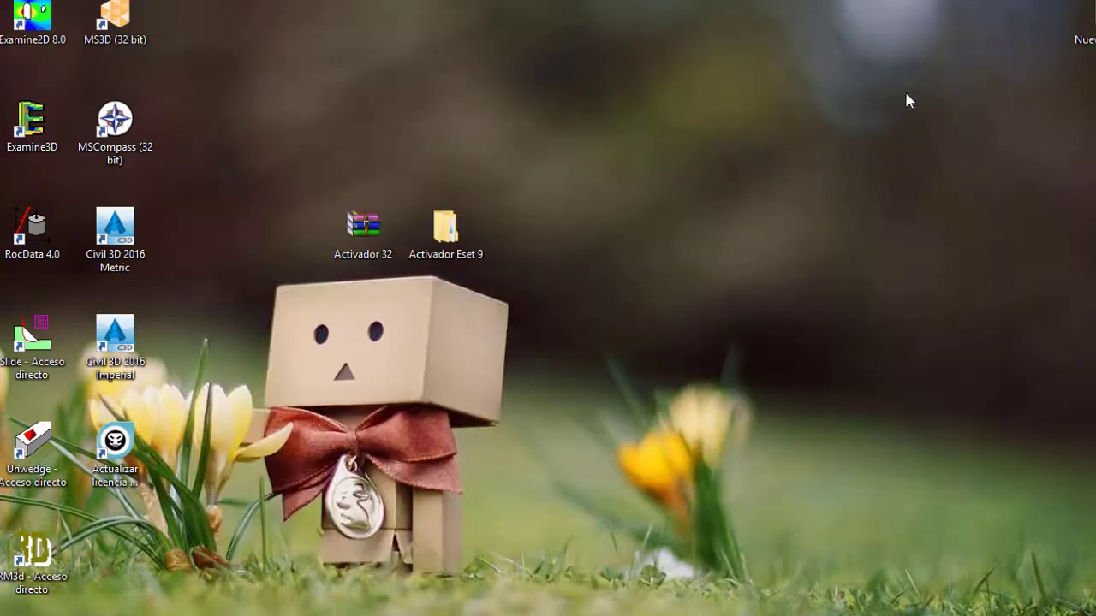
{"action": "right_click", "coordinate": [120, 452]}
{"action": "left_click", "coordinate": [188, 382]}
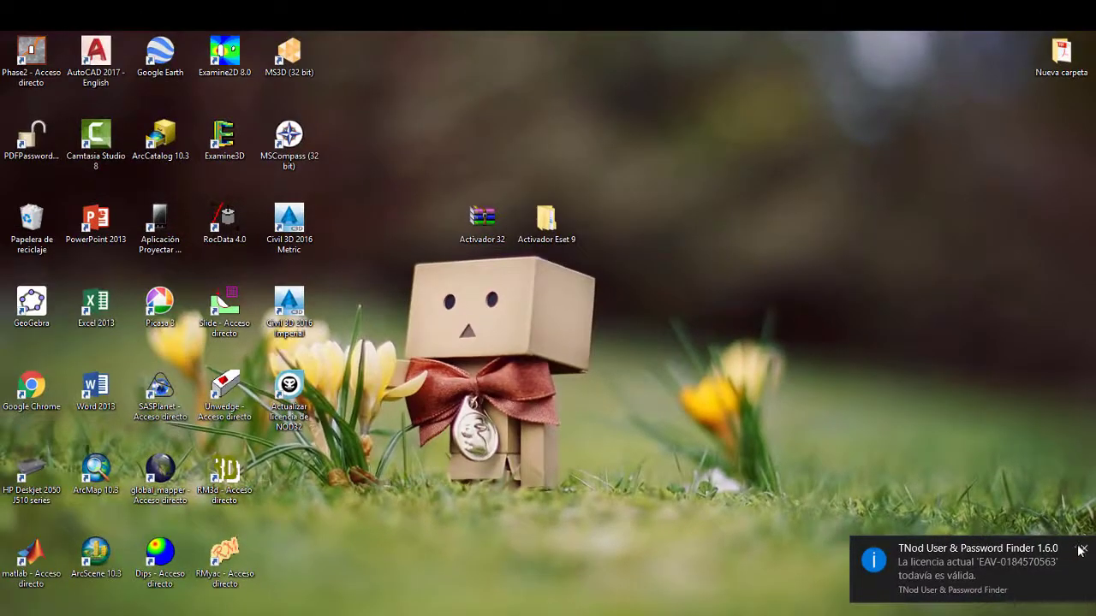
{"action": "left_click", "coordinate": [1080, 549]}
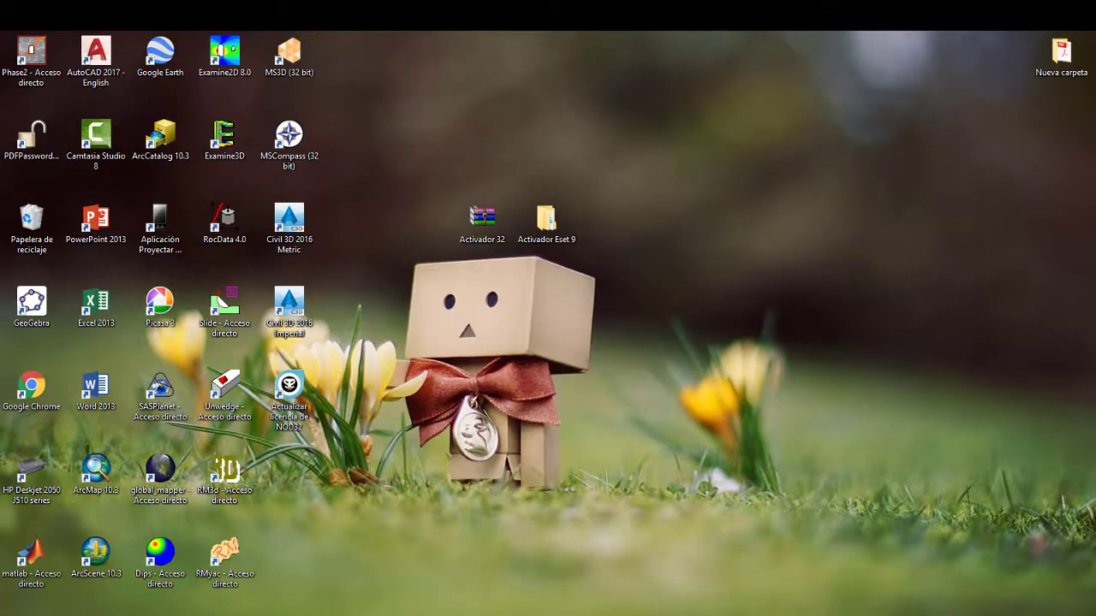
Step: Reopen ESET NOD32 Antivirus, update the virus signature database, and review the Inicio page before closing the window
{"action": "left_click", "coordinate": [895, 615]}
{"action": "left_click", "coordinate": [869, 607]}
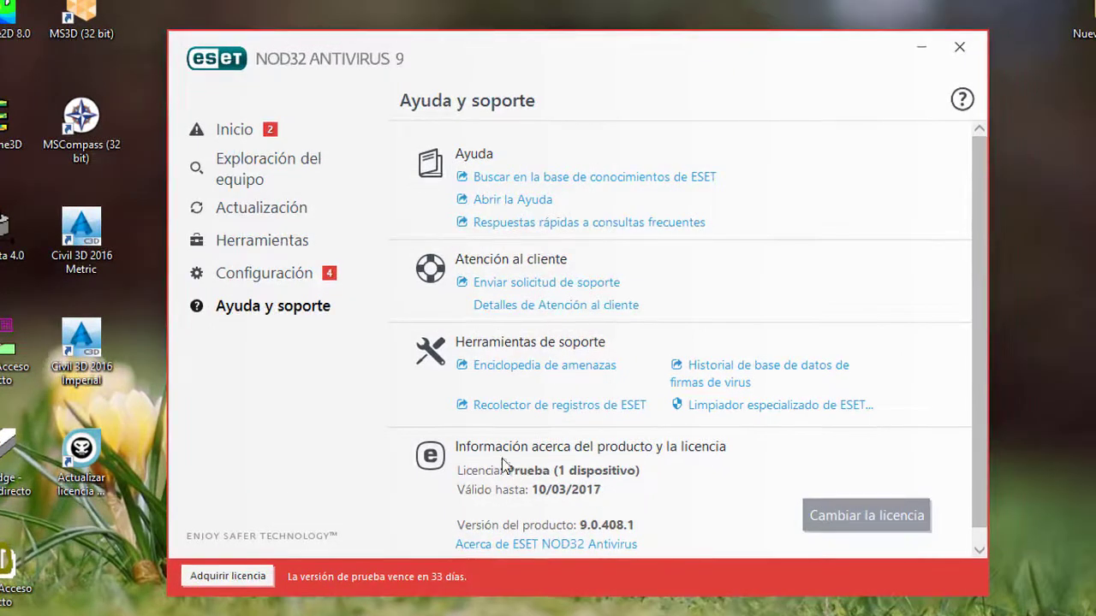
{"action": "left_click", "coordinate": [240, 134]}
{"action": "left_click", "coordinate": [240, 210]}
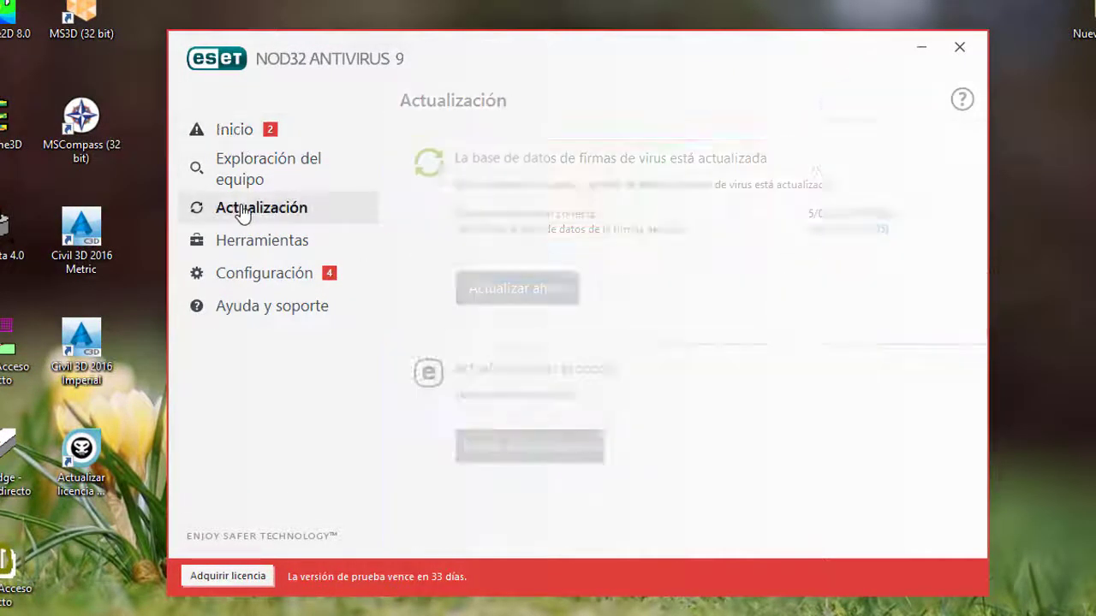
{"action": "left_click", "coordinate": [469, 283]}
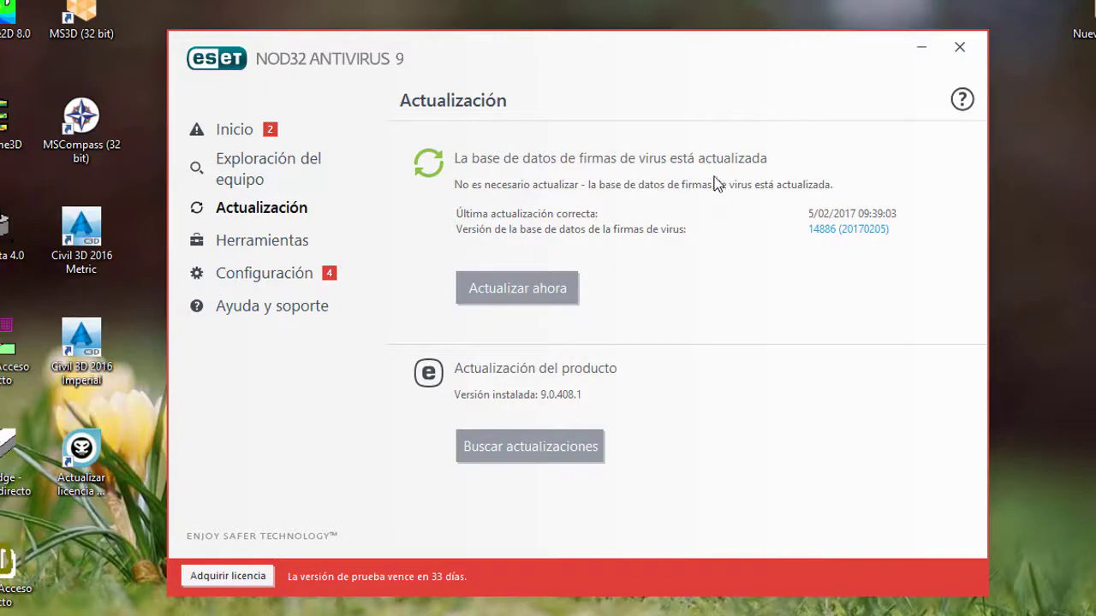
{"action": "left_click", "coordinate": [295, 139]}
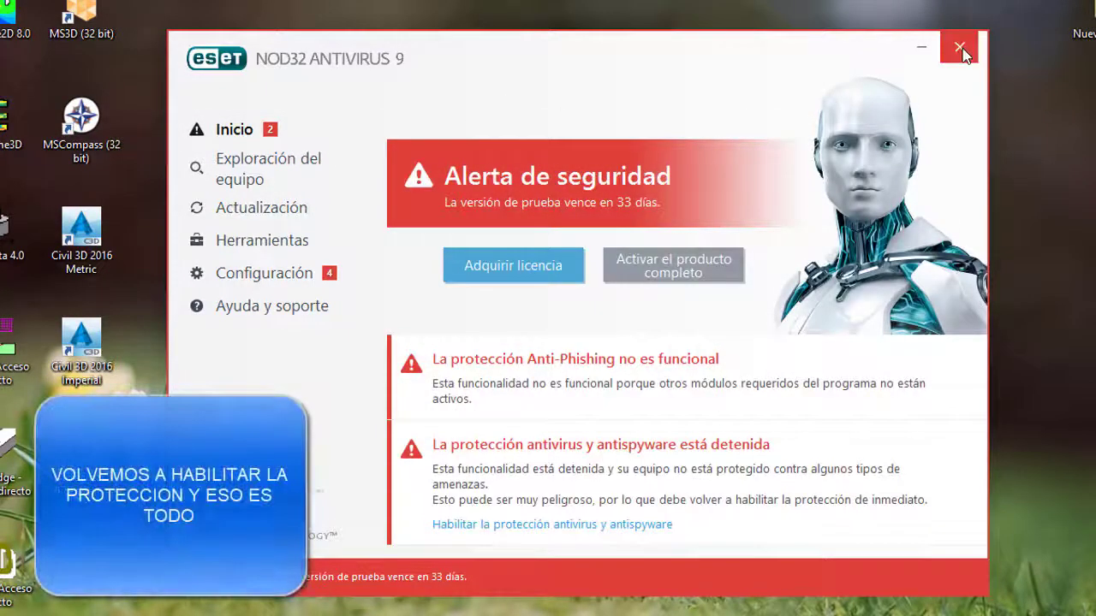
{"action": "left_click", "coordinate": [962, 49]}
Step: Re-enable the ESET NOD32 protection from the system tray and open the antivirus main window
{"action": "left_click", "coordinate": [830, 597]}
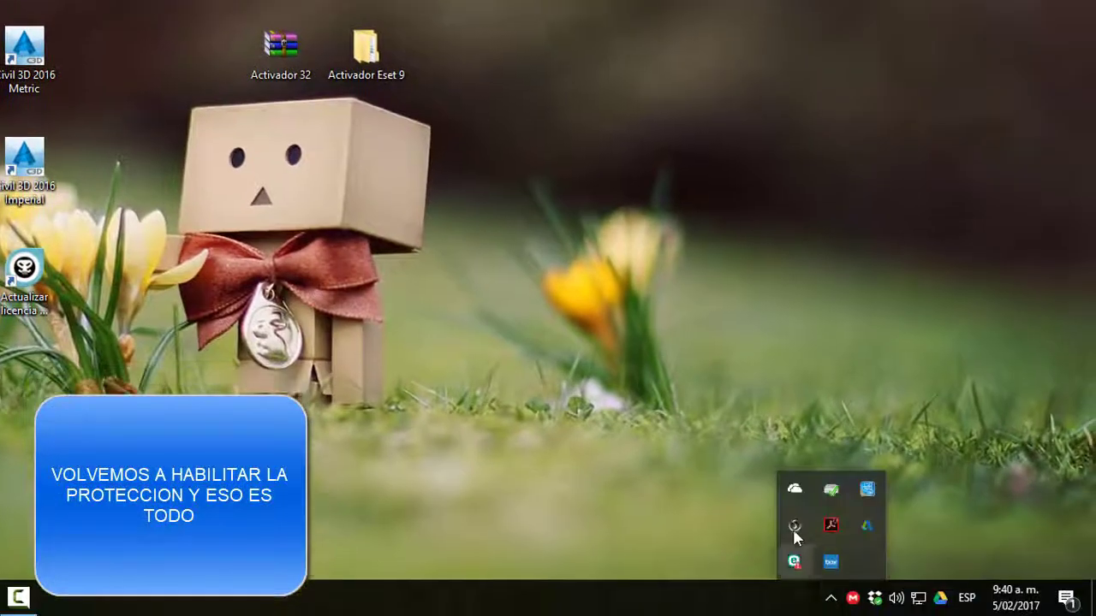
{"action": "right_click", "coordinate": [794, 561]}
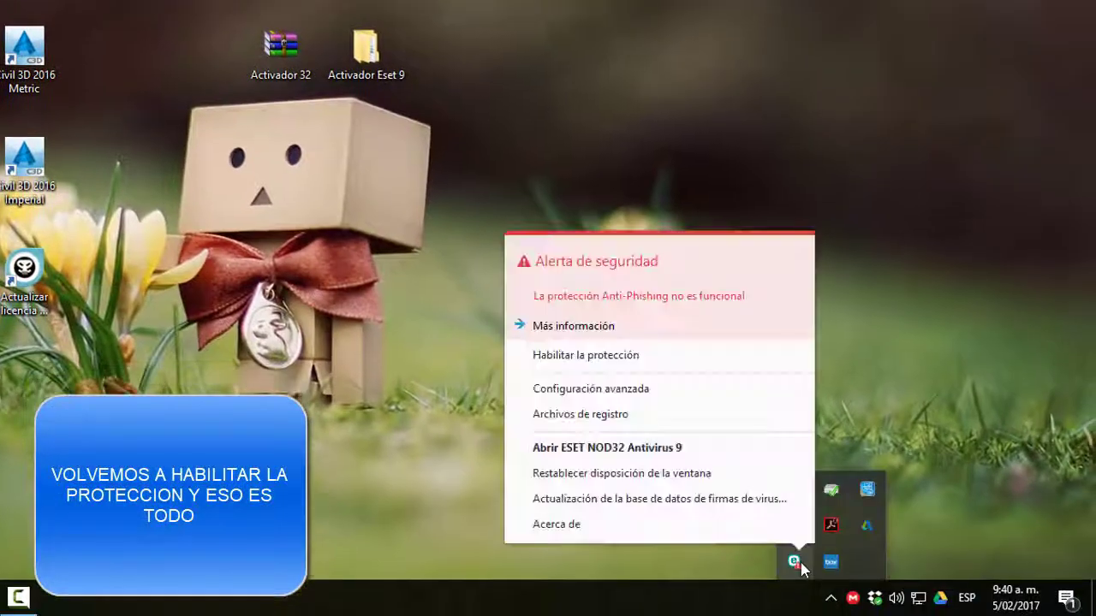
{"action": "left_click", "coordinate": [572, 357]}
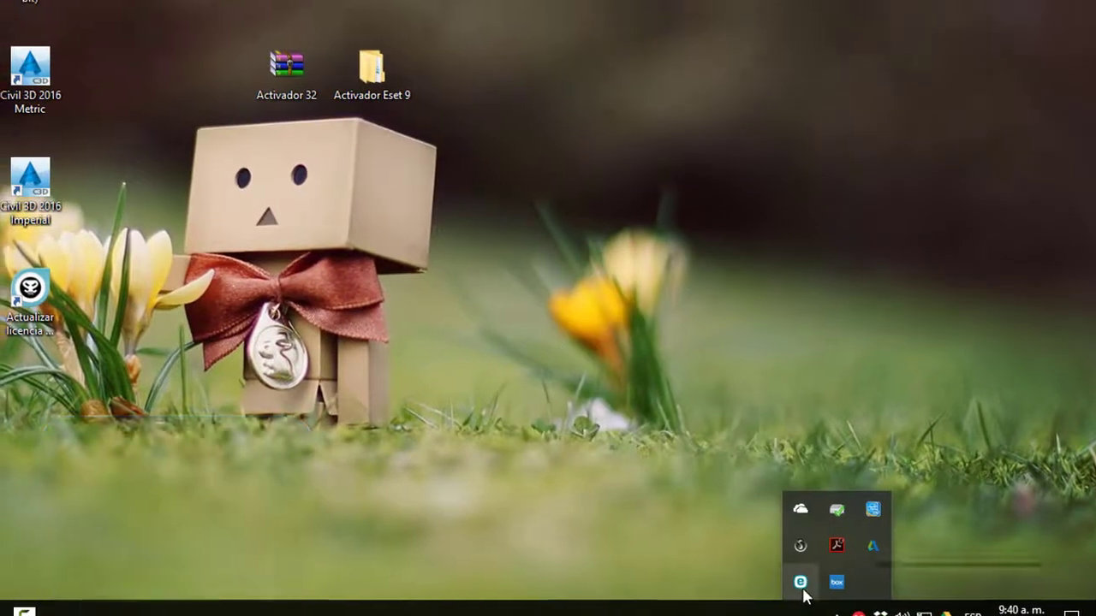
{"action": "left_click", "coordinate": [794, 561]}
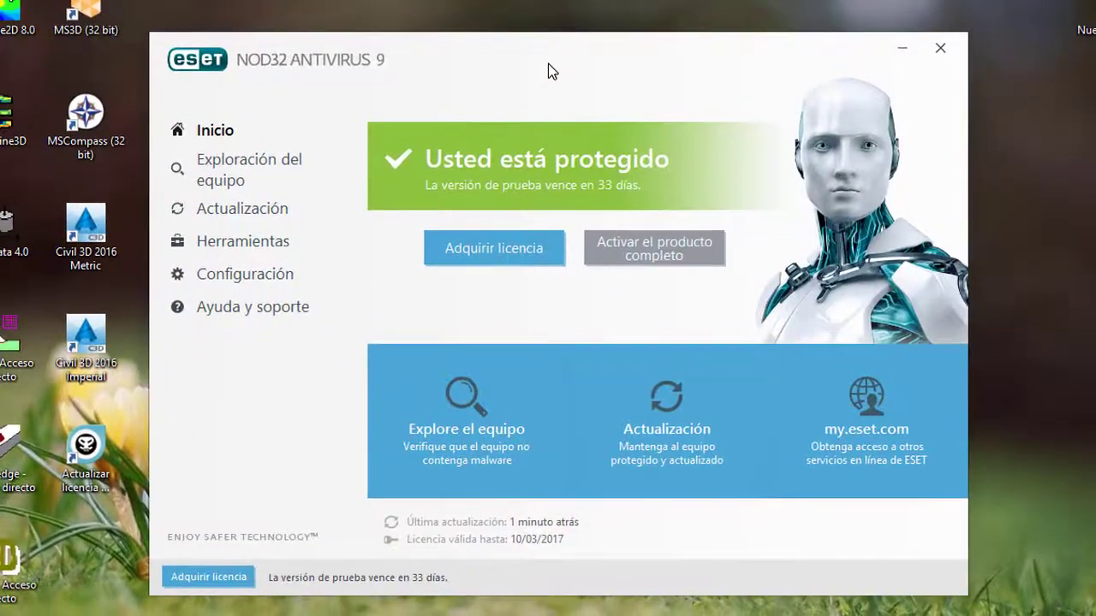